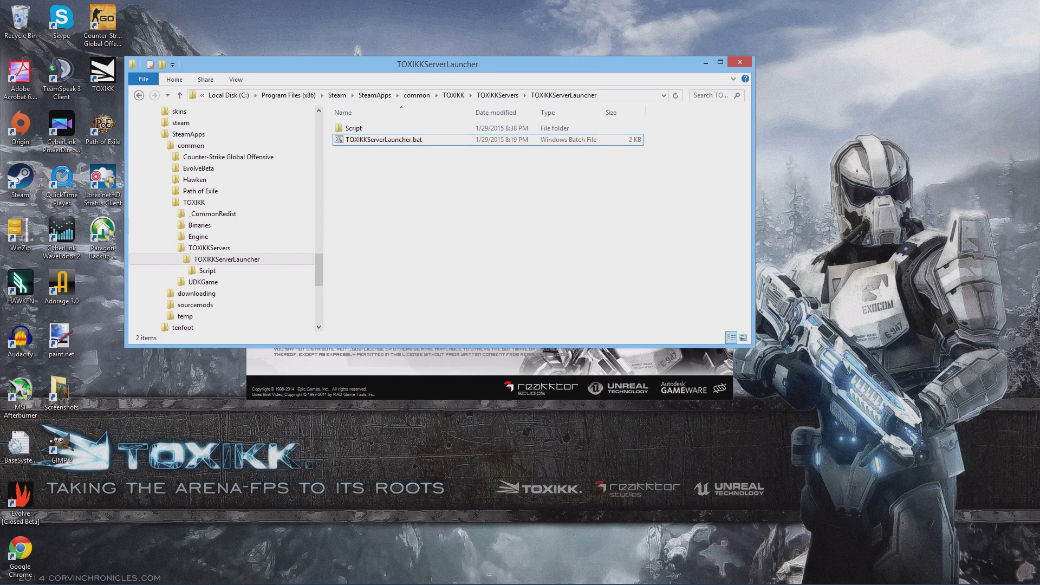
Run TOXIKKServerLauncher.bat once to generate ServerConfigList.ini, then dismiss its console.
{"action": "left_click_drag", "start_coordinate": [482, 43], "coordinate": [479, 42]}
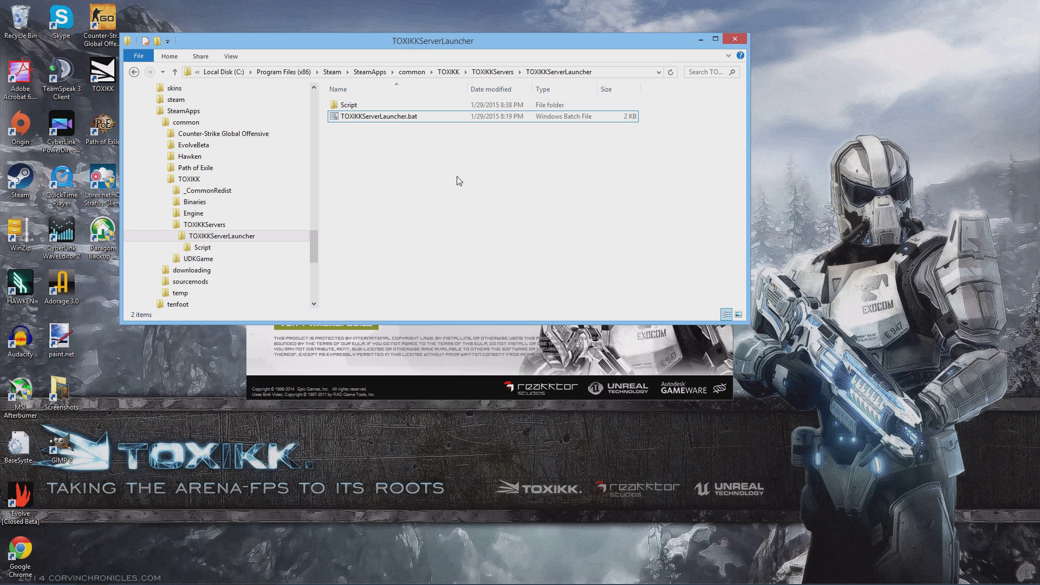
{"action": "left_click", "coordinate": [371, 120]}
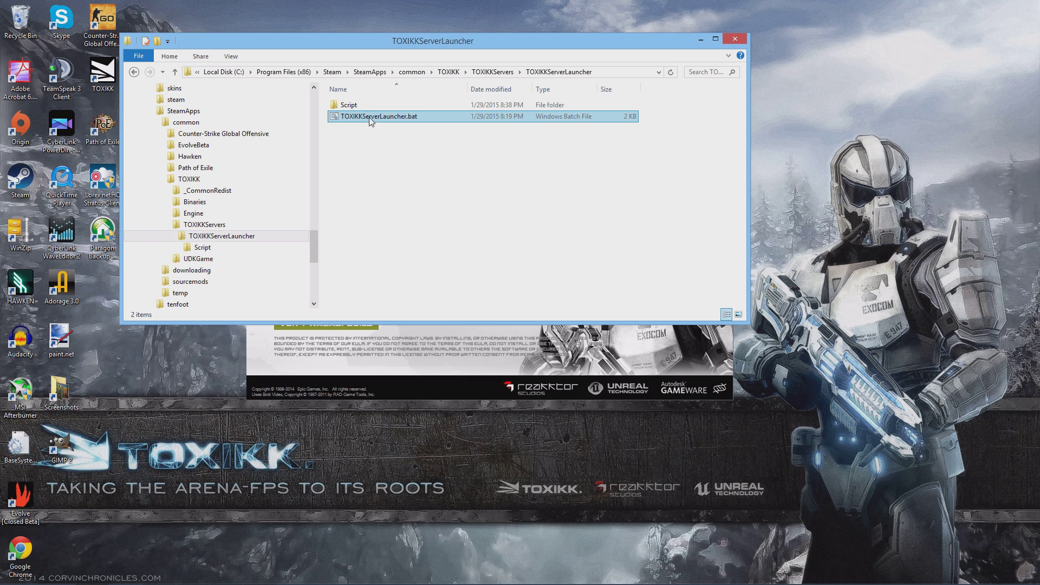
{"action": "double_click", "coordinate": [370, 119]}
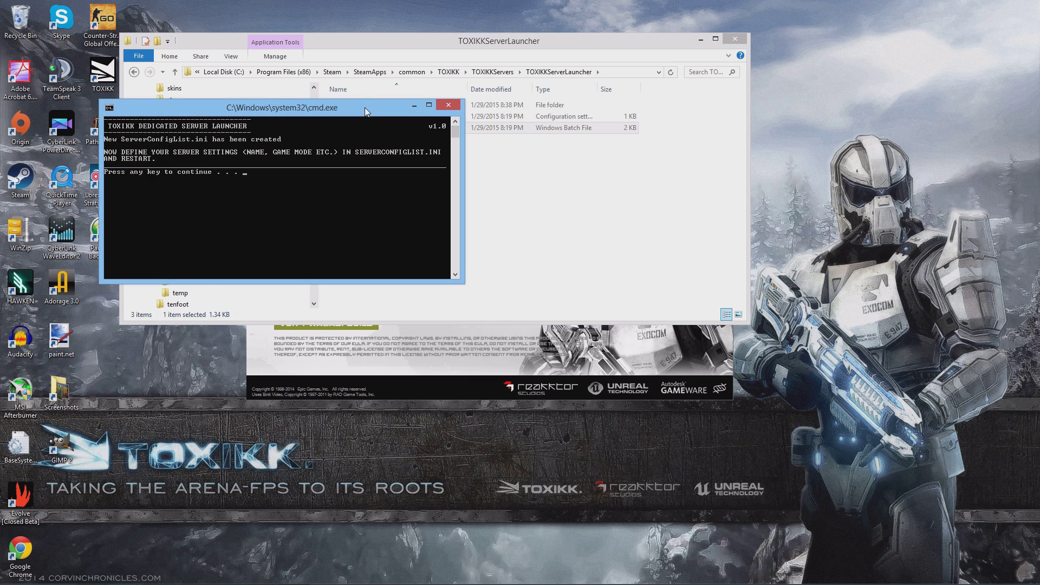
{"action": "left_click_drag", "start_coordinate": [365, 108], "coordinate": [371, 182]}
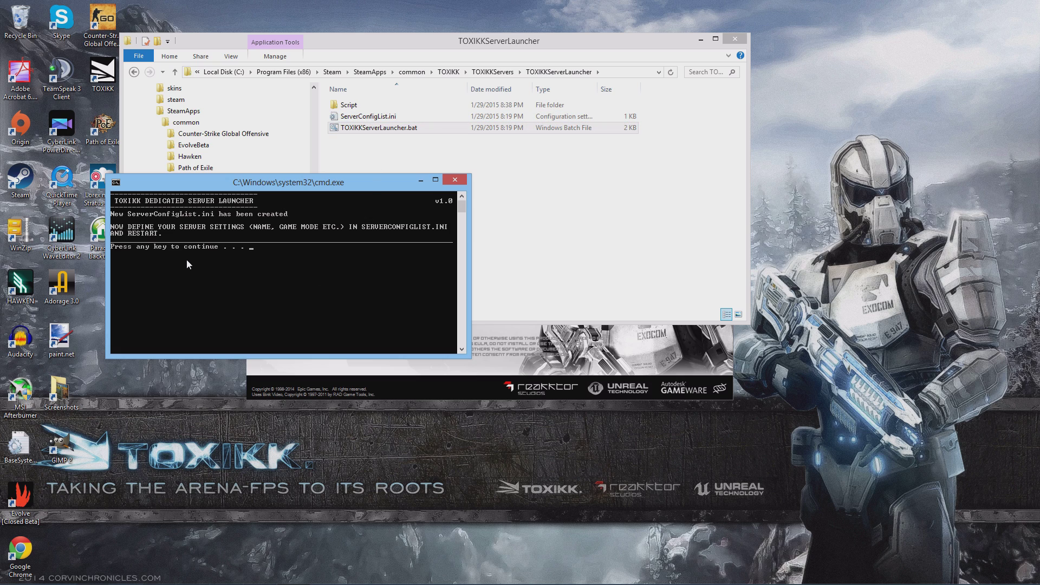
{"action": "key", "text": "Return"}
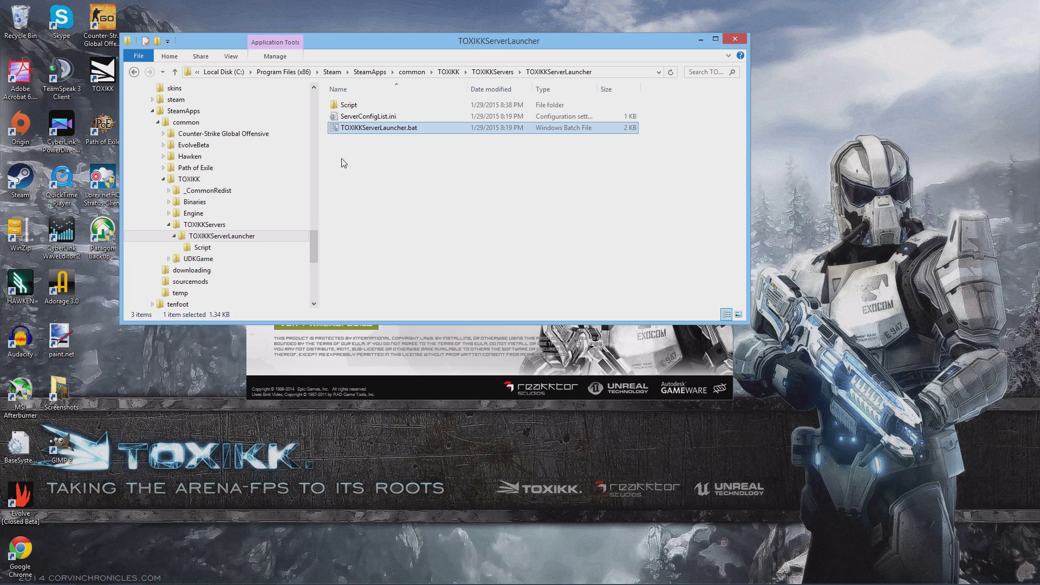
Open the newly generated ServerConfigList.ini in Notepad.
{"action": "left_click", "coordinate": [356, 120]}
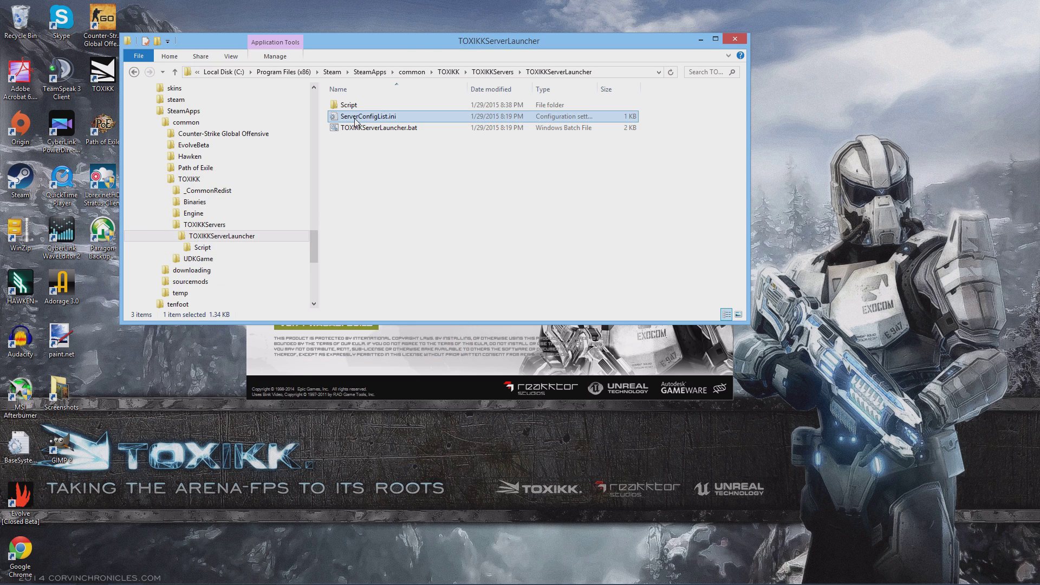
{"action": "double_click", "coordinate": [355, 121]}
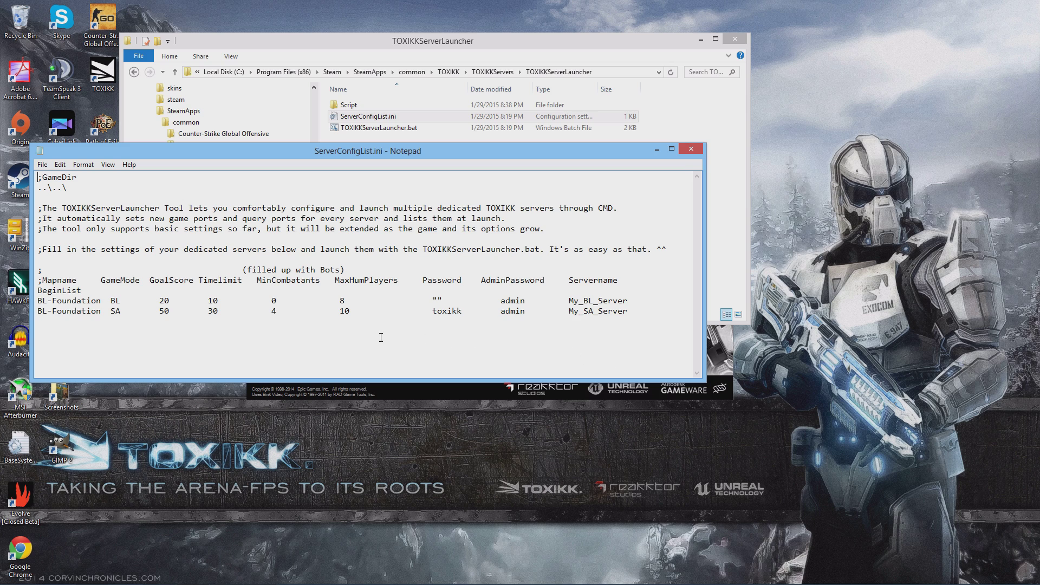
{"action": "left_click_drag", "start_coordinate": [404, 153], "coordinate": [398, 121]}
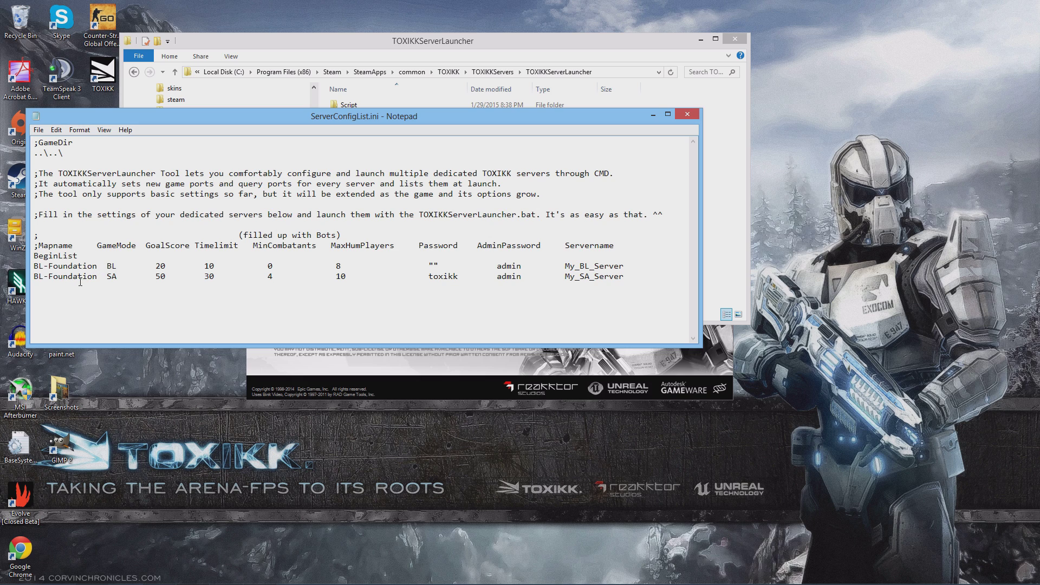
Highlight the BL-Foundation map, SA mode and MinCombatants values in the FWK server rows.
{"action": "left_click_drag", "start_coordinate": [97, 266], "coordinate": [32, 268]}
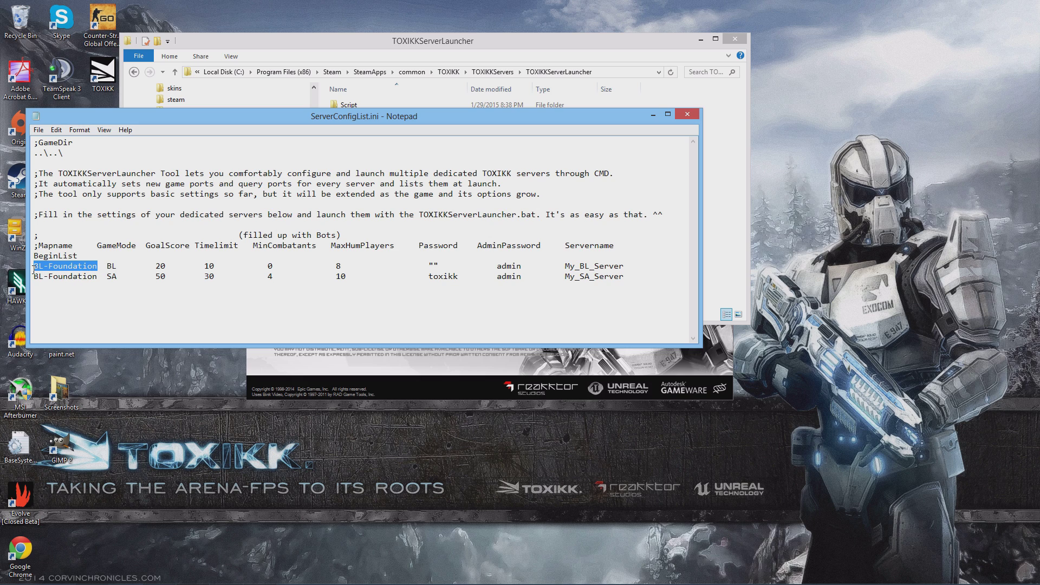
{"action": "left_click", "coordinate": [114, 247]}
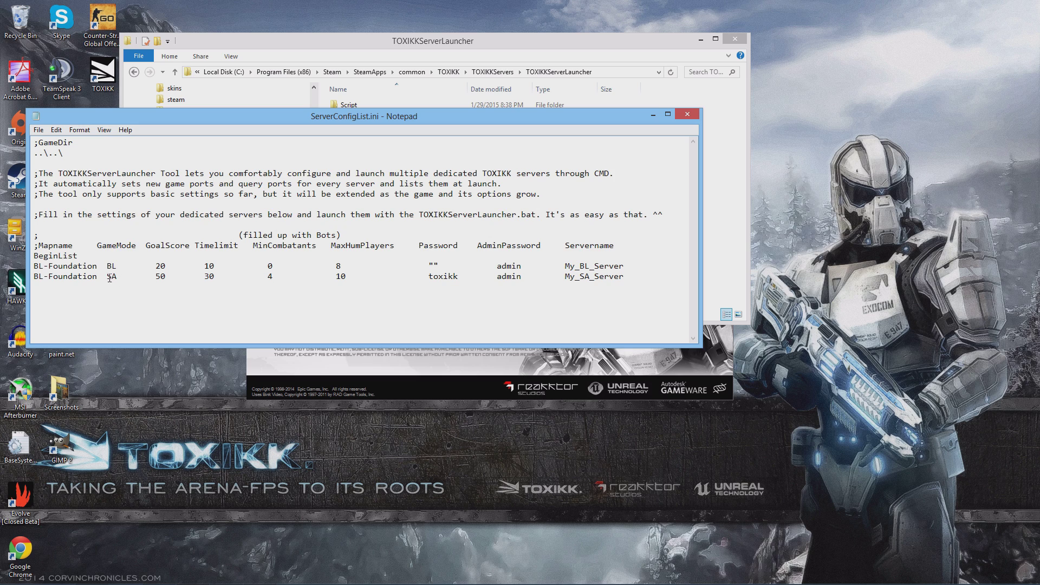
{"action": "left_click_drag", "start_coordinate": [117, 276], "coordinate": [107, 277]}
{"action": "left_click", "coordinate": [156, 248]}
{"action": "left_click", "coordinate": [271, 277]}
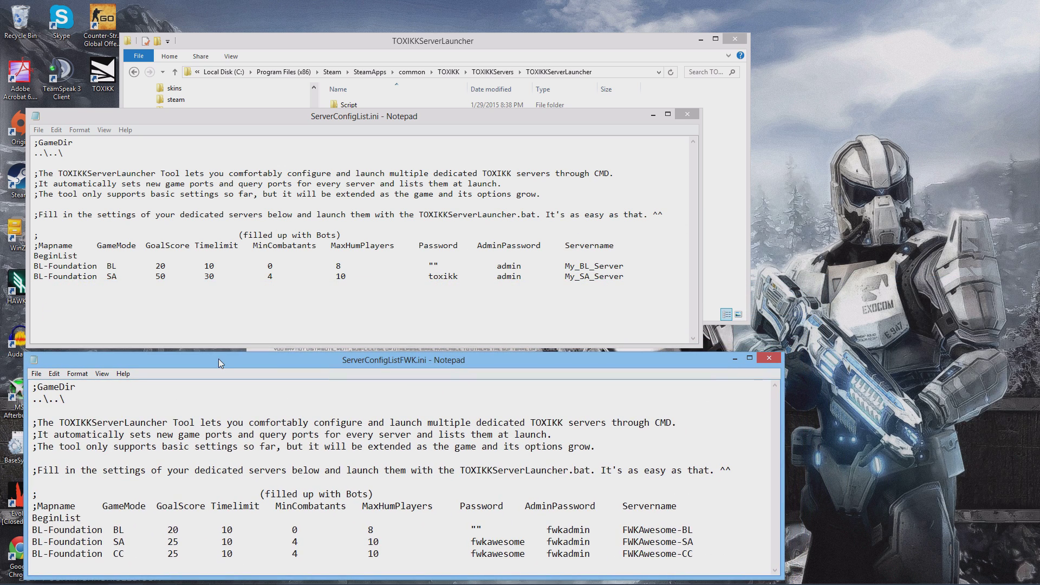
{"action": "left_click_drag", "start_coordinate": [275, 116], "coordinate": [337, 41]}
{"action": "left_click_drag", "start_coordinate": [302, 364], "coordinate": [364, 286]}
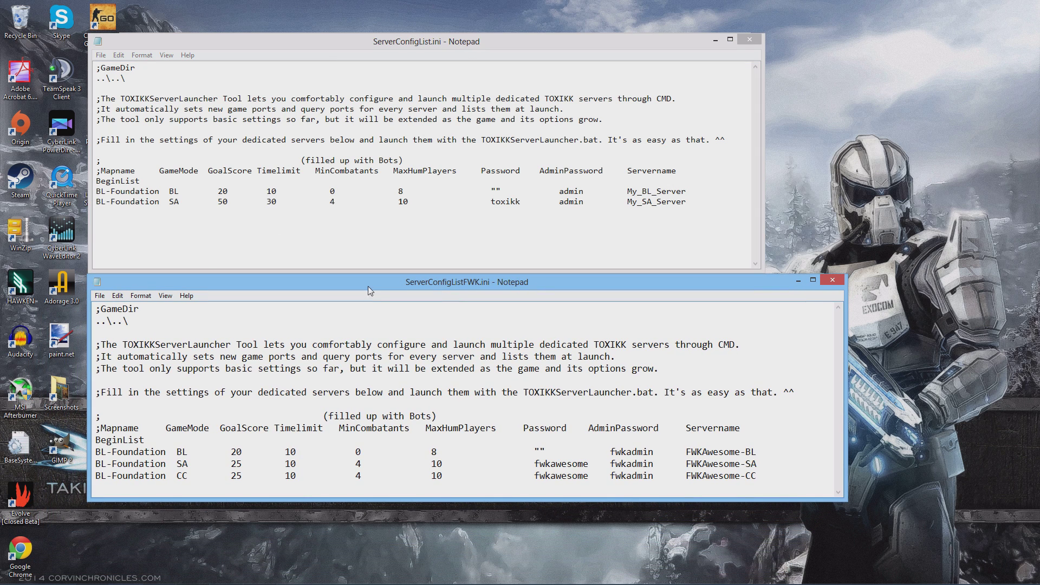
{"action": "left_click_drag", "start_coordinate": [845, 494], "coordinate": [822, 494]}
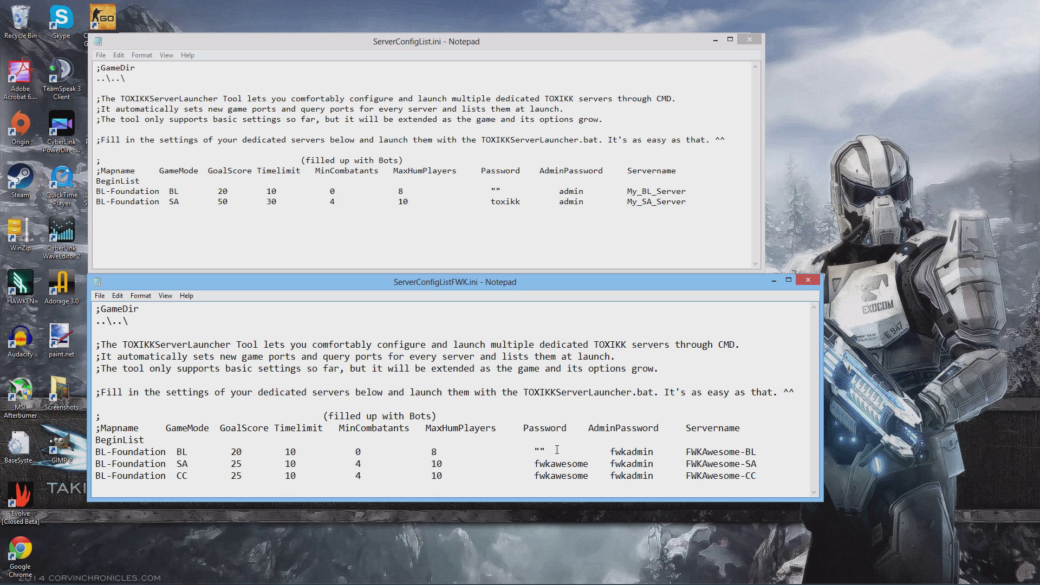
{"action": "mouse_move", "coordinate": [557, 450]}
{"action": "left_mouse_down"}
{"action": "mouse_move", "coordinate": [530, 449]}
{"action": "mouse_move", "coordinate": [548, 450]}
{"action": "left_mouse_up"}
{"action": "left_click", "coordinate": [554, 455]}
{"action": "left_click_drag", "start_coordinate": [535, 464], "coordinate": [588, 465]}
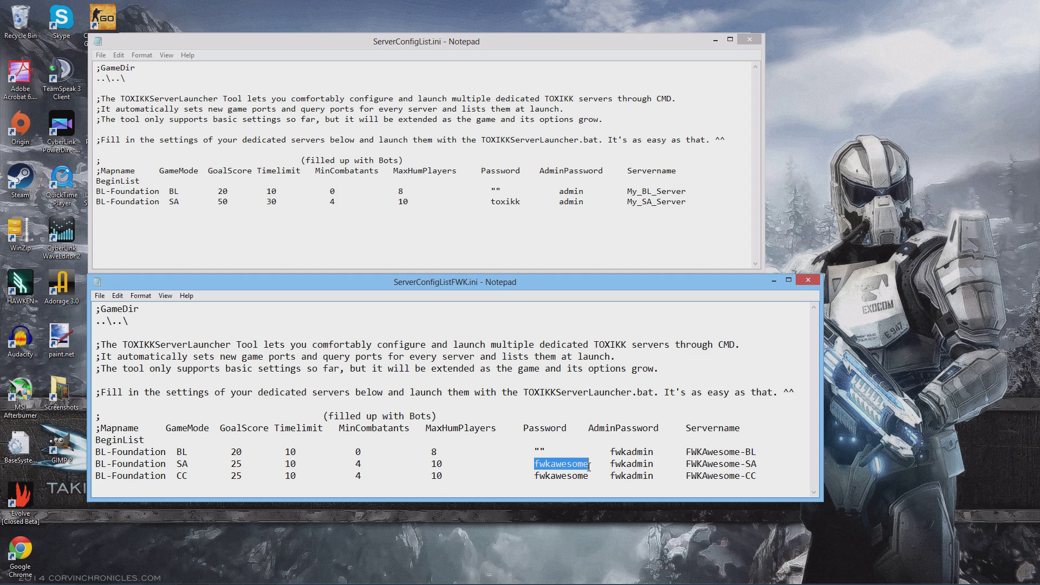
{"action": "left_click", "coordinate": [589, 465]}
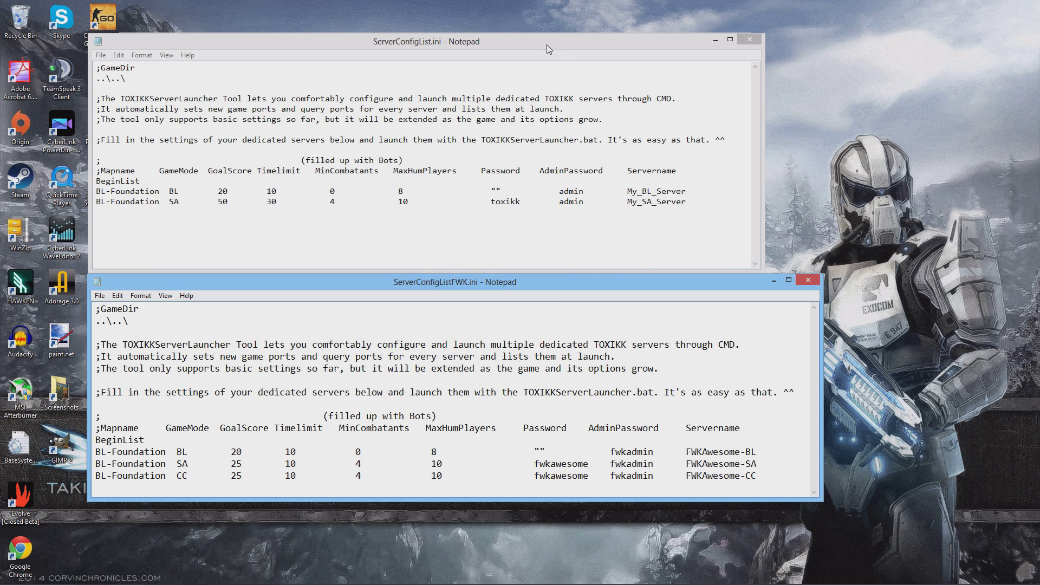
{"action": "left_click_drag", "start_coordinate": [544, 41], "coordinate": [945, 103]}
{"action": "left_click_drag", "start_coordinate": [699, 106], "coordinate": [722, 104]}
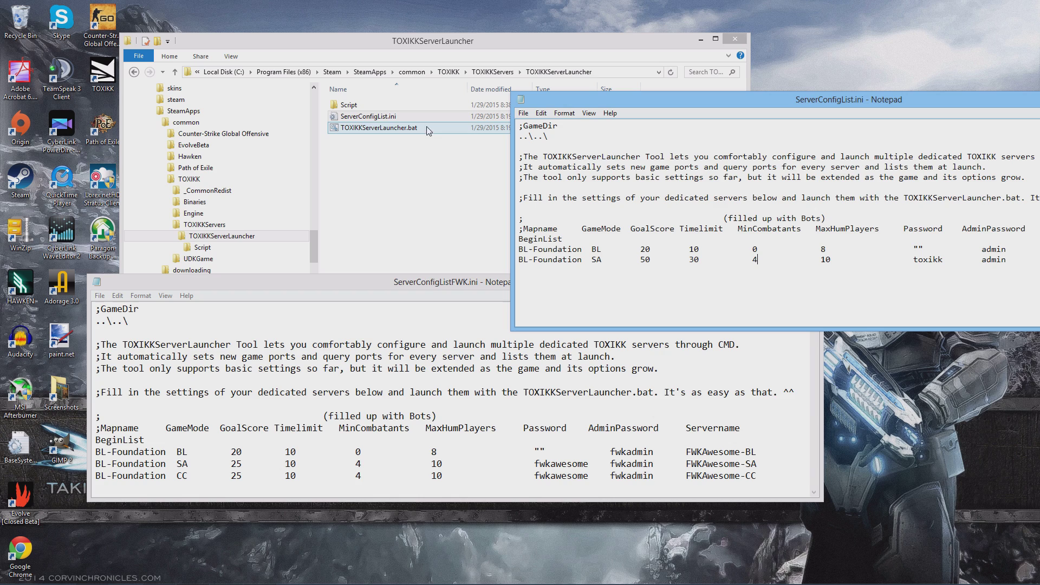
Open StartServer.bat from the Script folder in Notepad and enlarge its window.
{"action": "double_click", "coordinate": [348, 106]}
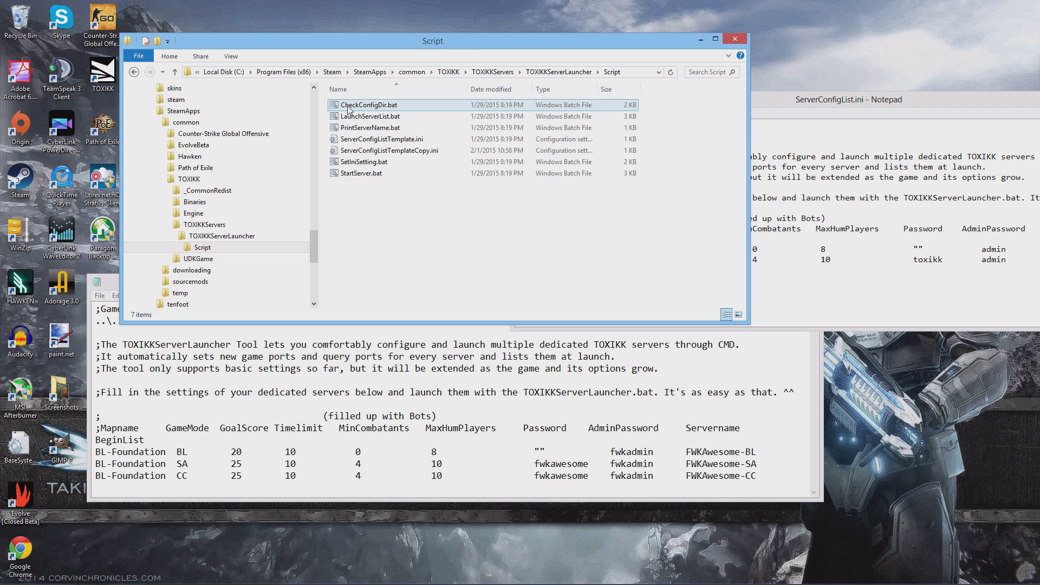
{"action": "right_click", "coordinate": [353, 174]}
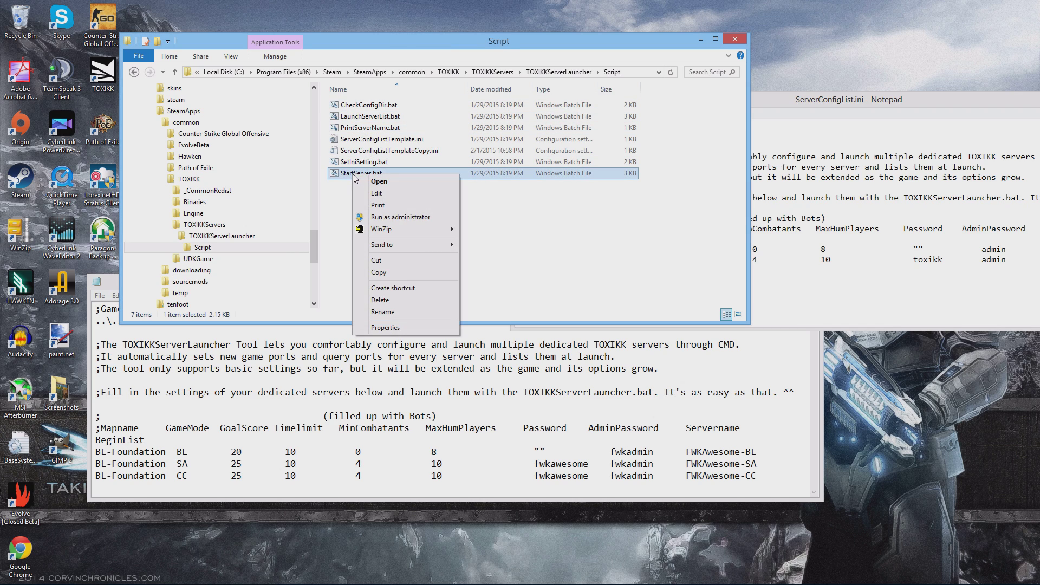
{"action": "left_click", "coordinate": [385, 193]}
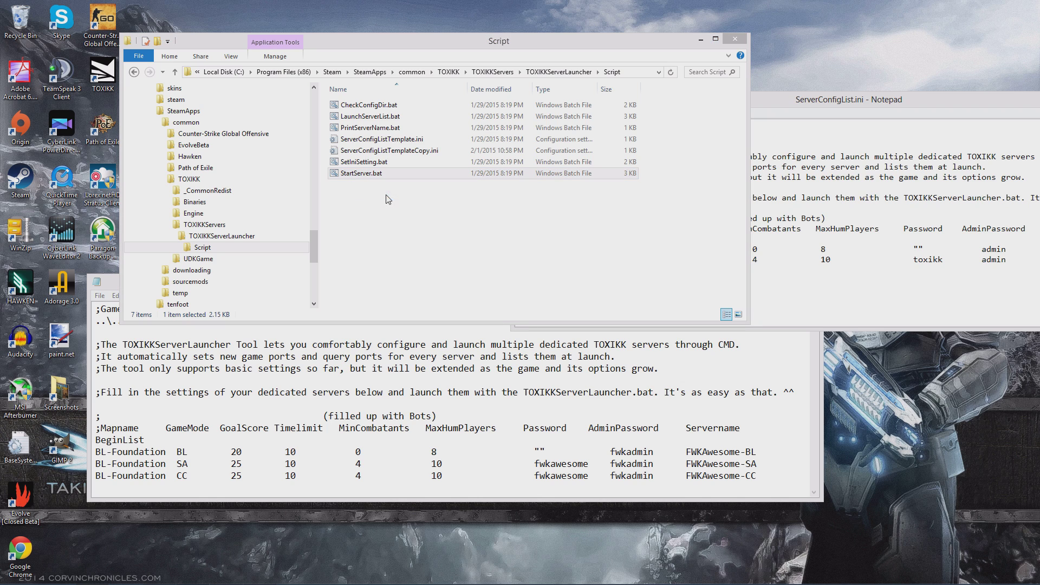
{"action": "left_click_drag", "start_coordinate": [688, 236], "coordinate": [318, 58]}
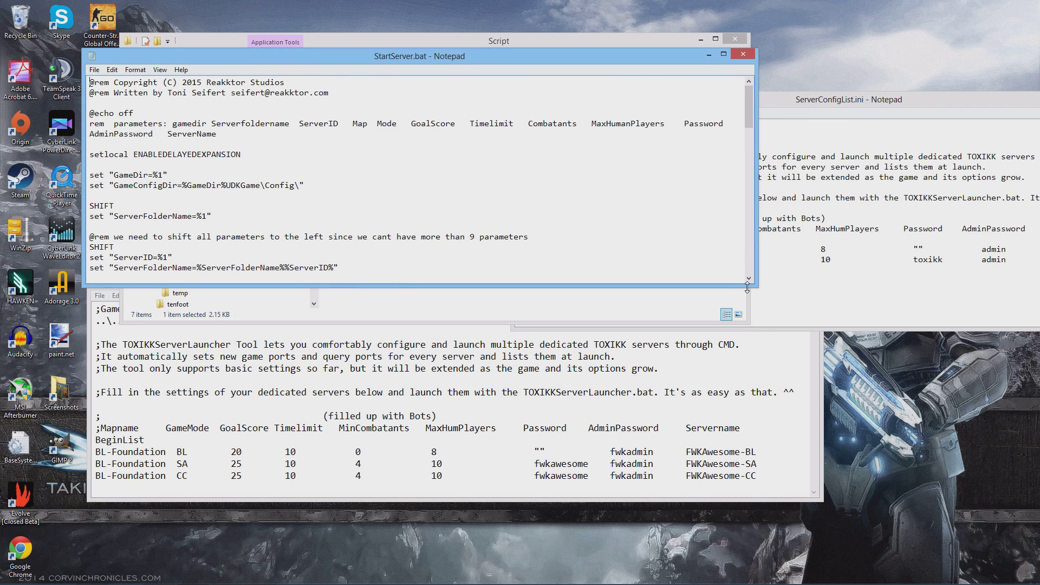
{"action": "left_click_drag", "start_coordinate": [757, 284], "coordinate": [815, 508]}
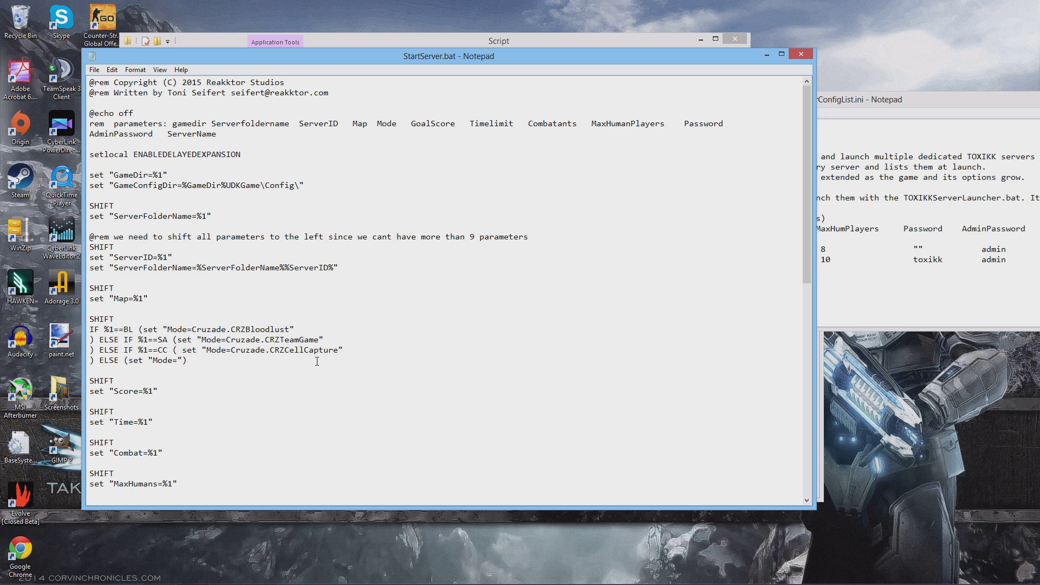
Highlight the CellCapture game mode lines in StartServer.bat.
{"action": "left_click_drag", "start_coordinate": [352, 349], "coordinate": [94, 350]}
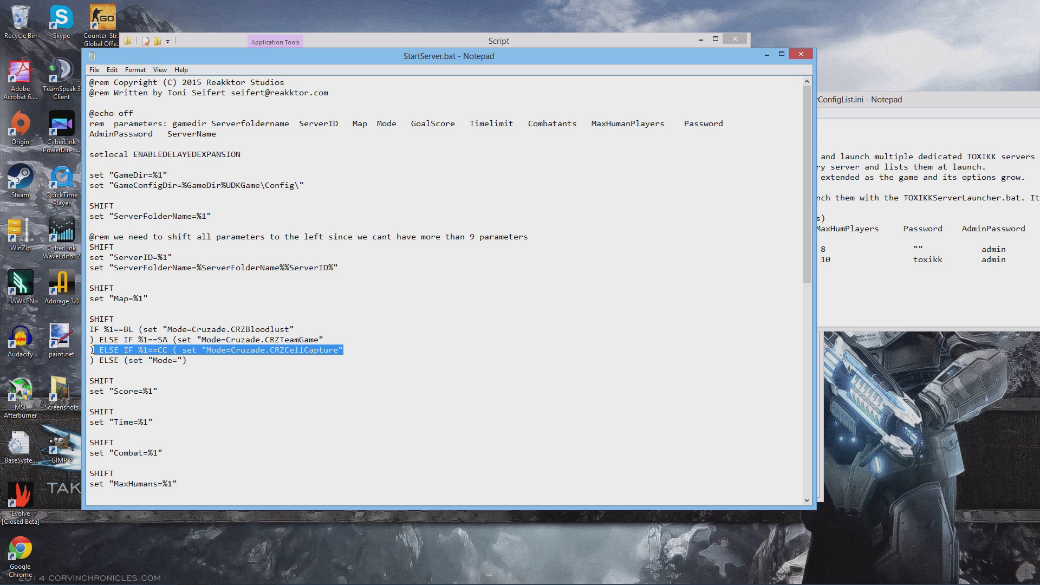
{"action": "left_click", "coordinate": [279, 364]}
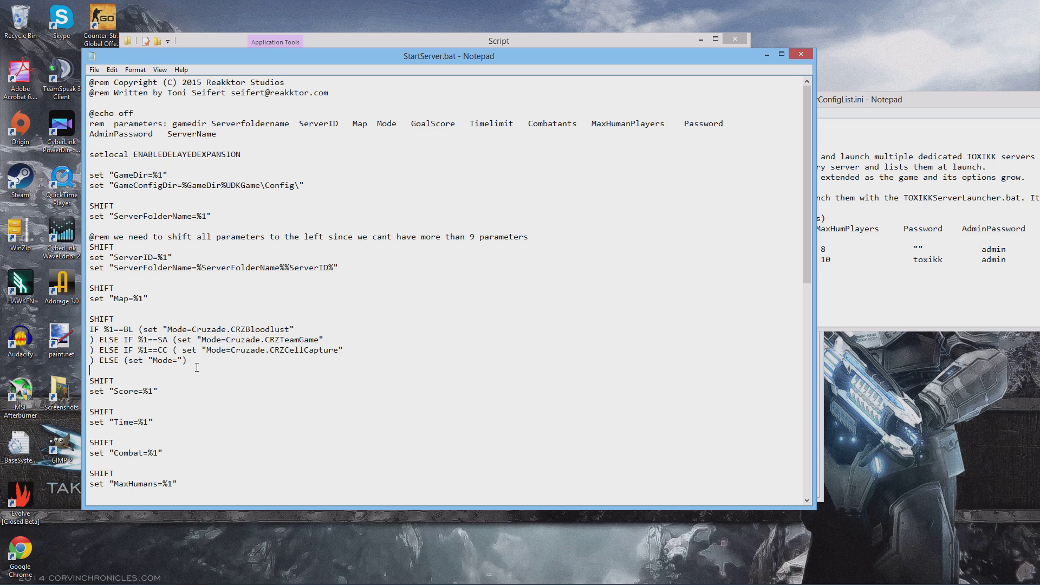
{"action": "left_click_drag", "start_coordinate": [347, 349], "coordinate": [172, 349]}
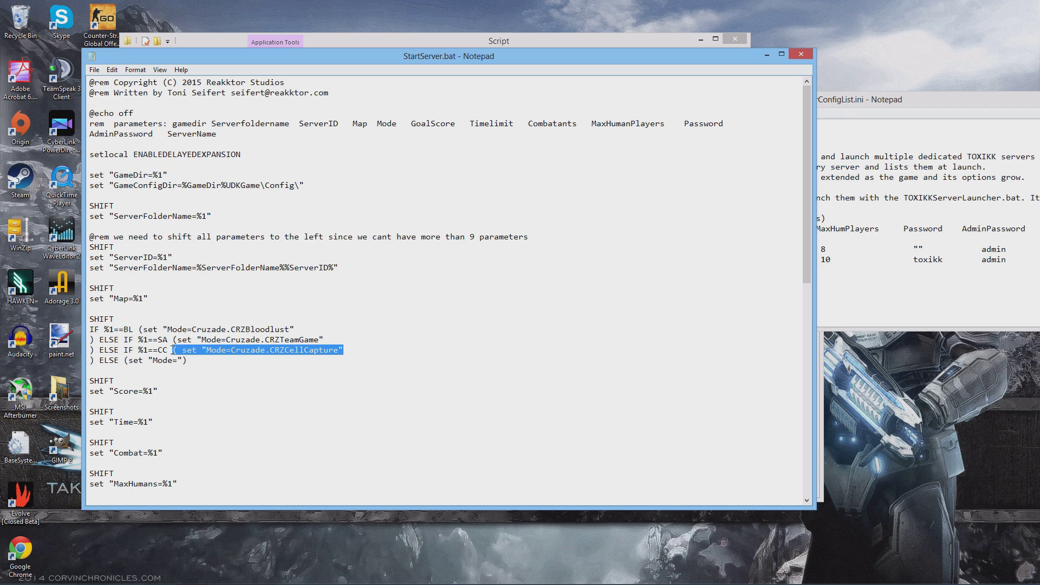
{"action": "left_click", "coordinate": [234, 375]}
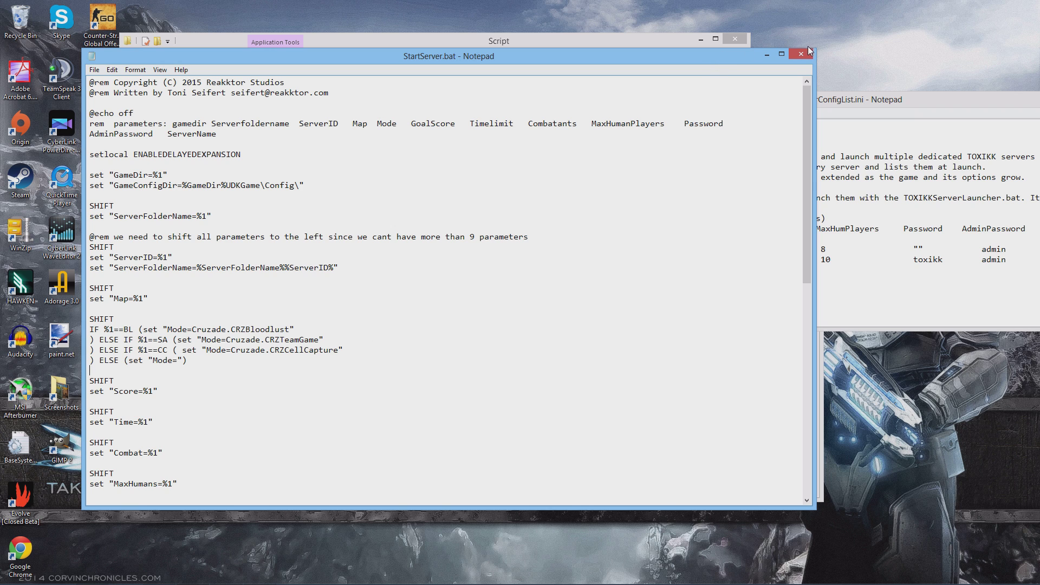
Resize the script window, then close StartServer.bat and return to the FWK config.
{"action": "left_click_drag", "start_coordinate": [809, 50], "coordinate": [774, 158]}
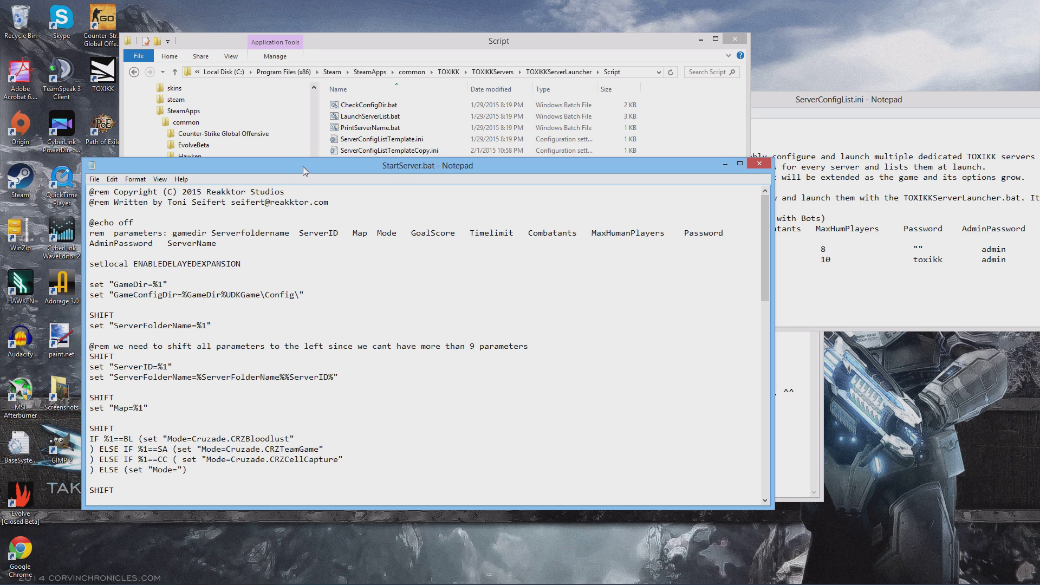
{"action": "left_click_drag", "start_coordinate": [303, 167], "coordinate": [528, 199]}
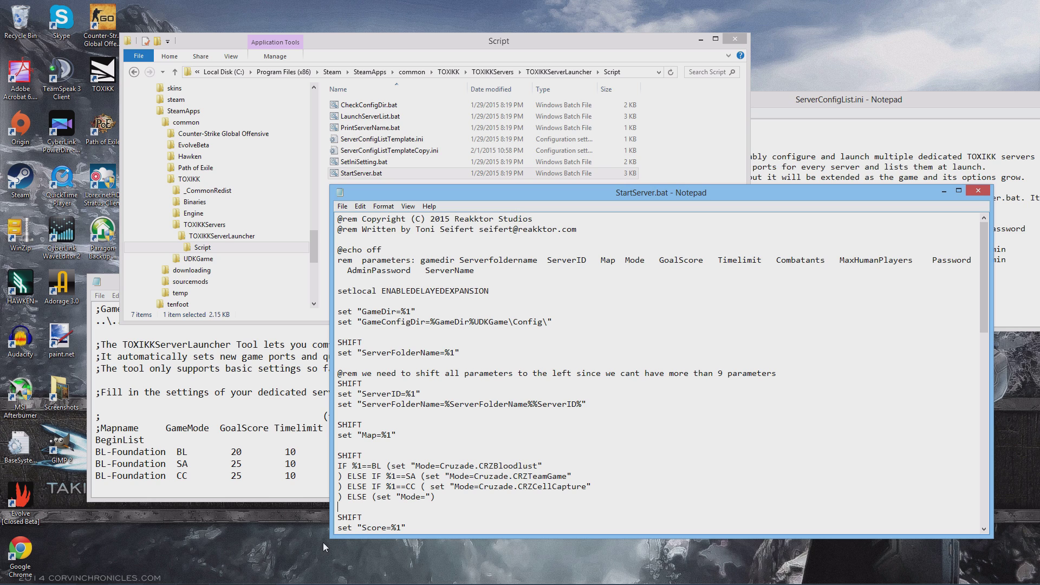
{"action": "left_click_drag", "start_coordinate": [331, 537], "coordinate": [305, 551]}
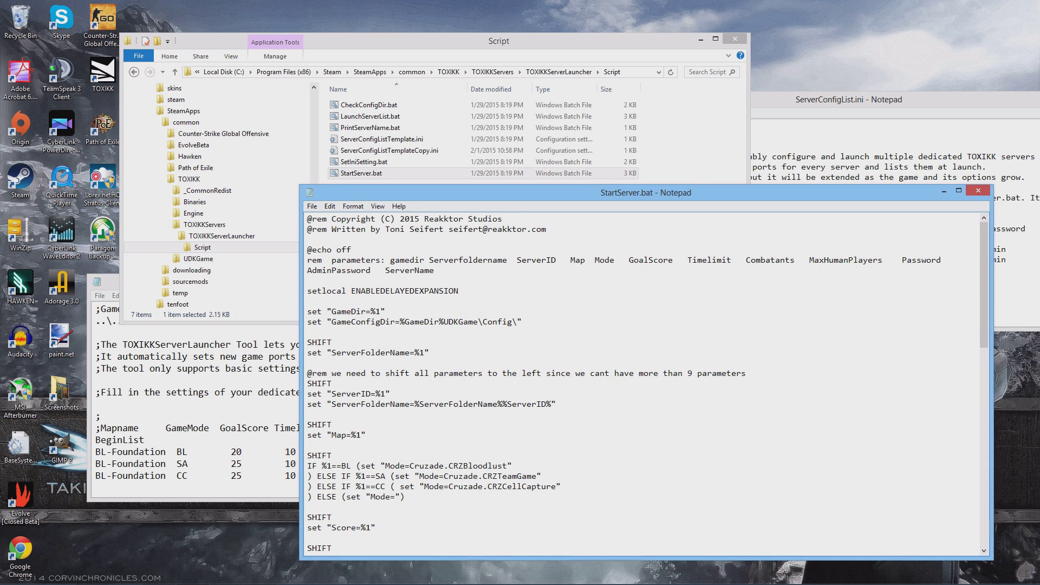
{"action": "left_click", "coordinate": [978, 191]}
{"action": "left_click", "coordinate": [241, 482]}
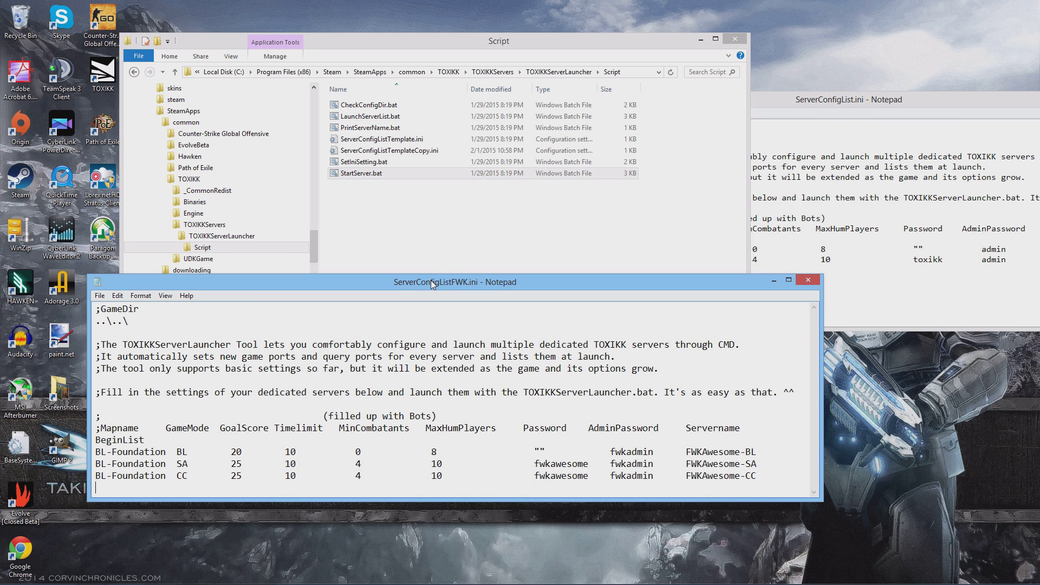
Place ServerConfigListFWK.ini at the top with Ports.txt below it, selecting the BL mode.
{"action": "left_click_drag", "start_coordinate": [430, 280], "coordinate": [356, 203]}
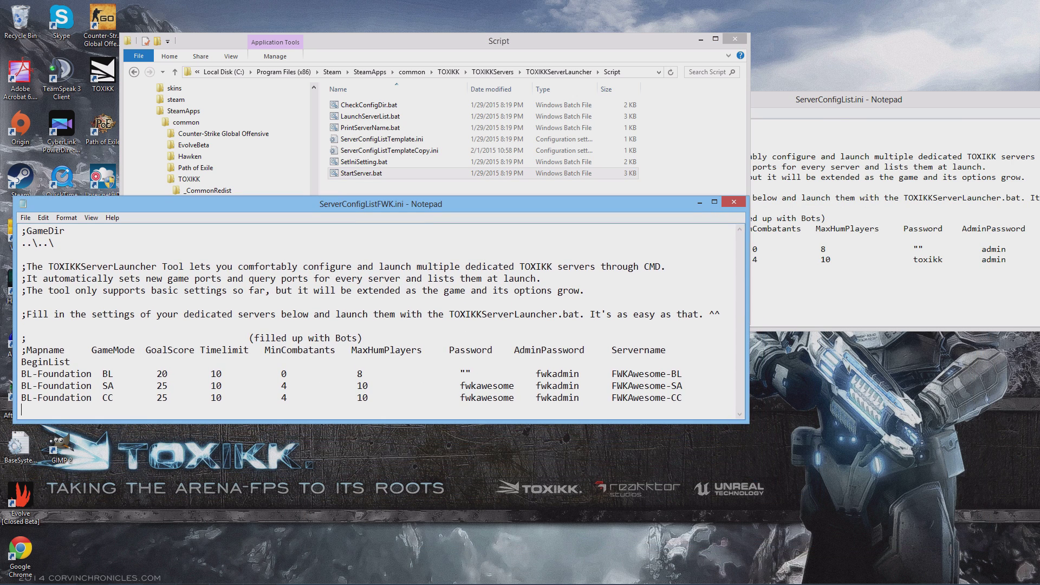
{"action": "left_click", "coordinate": [880, 109]}
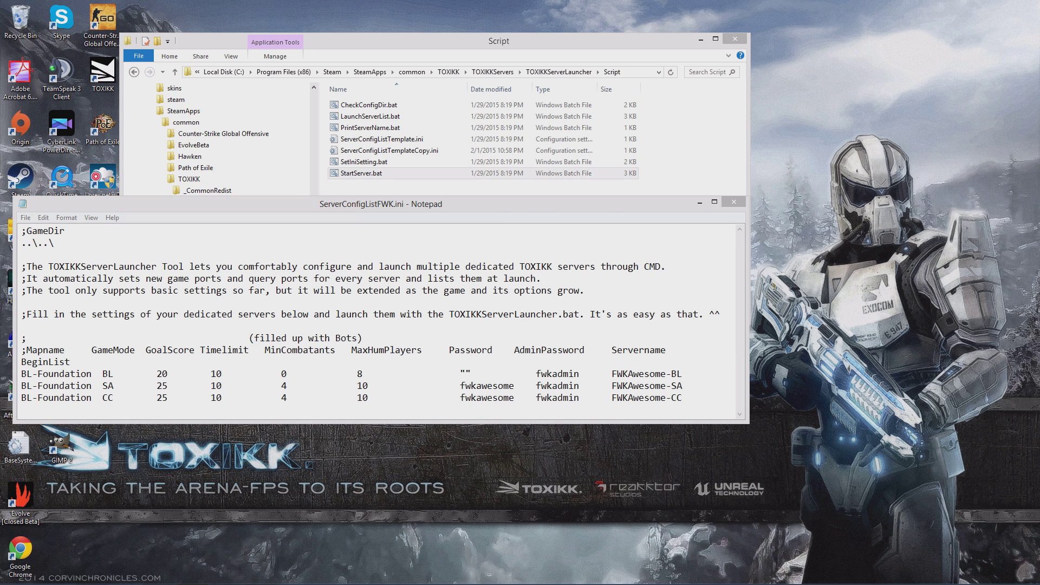
{"action": "left_click_drag", "start_coordinate": [386, 205], "coordinate": [402, 44]}
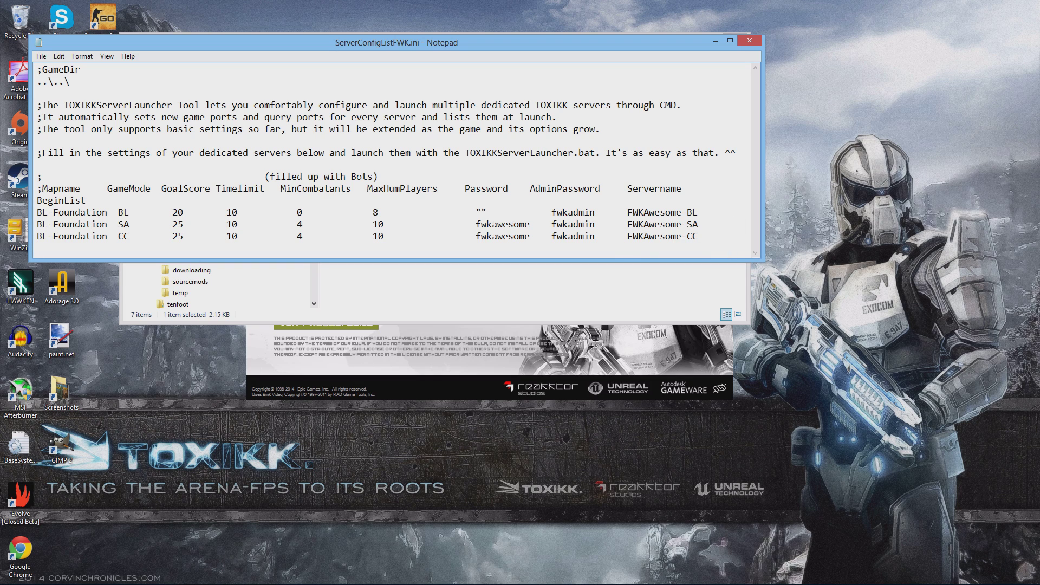
{"action": "key", "text": "alt+Tab"}
{"action": "left_click_drag", "start_coordinate": [825, 363], "coordinate": [433, 281]}
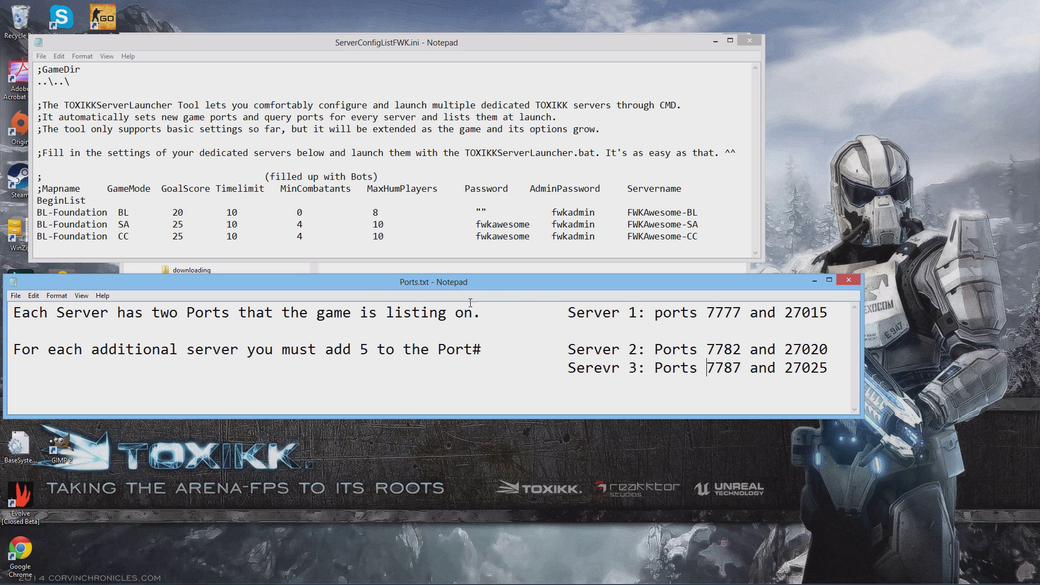
{"action": "double_click", "coordinate": [131, 212]}
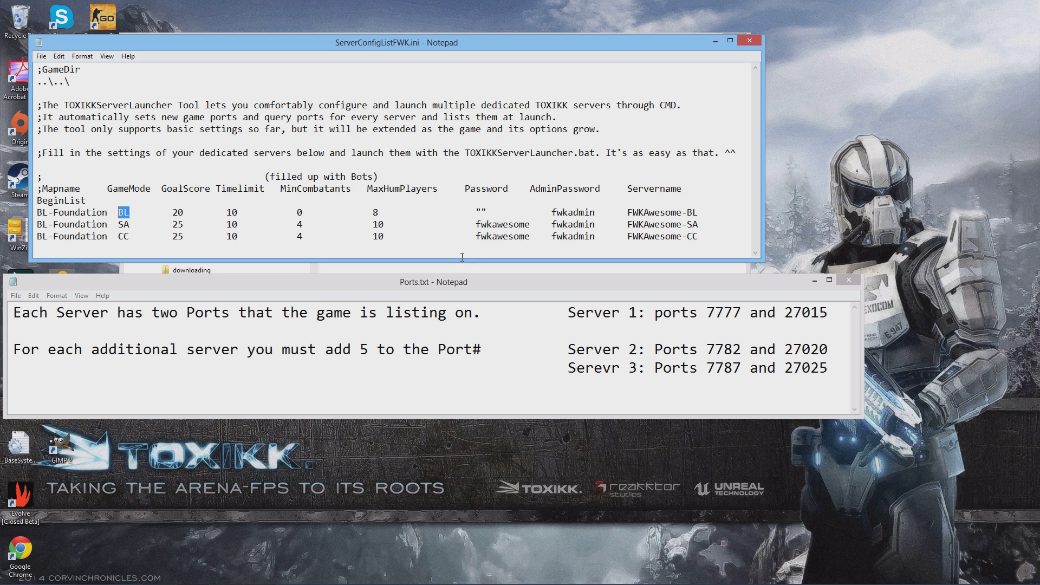
Select the three FWK server rows to review them, then bring the router's Port Forwarding page alongside.
{"action": "left_click_drag", "start_coordinate": [243, 260], "coordinate": [244, 385]}
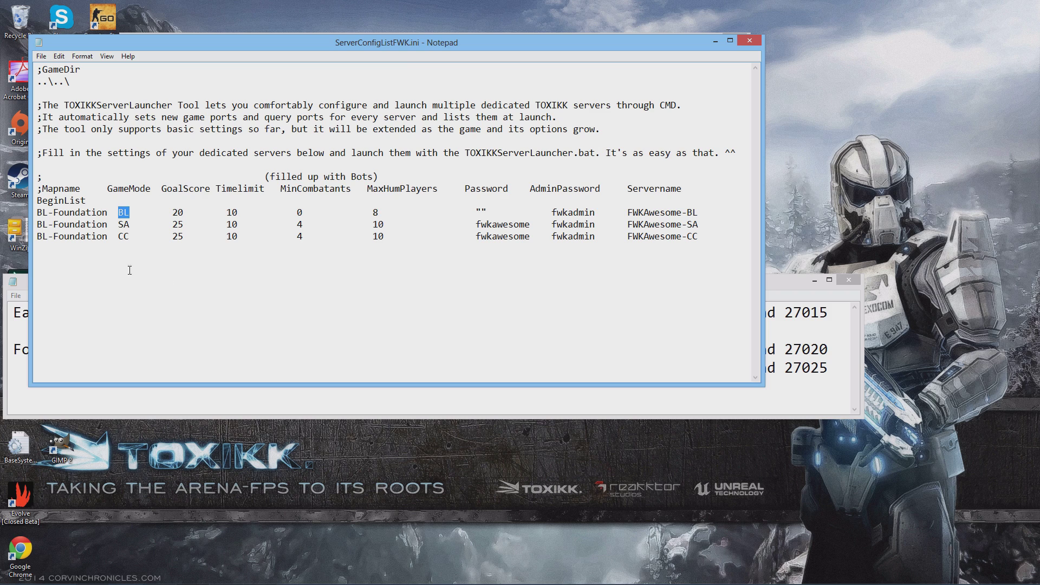
{"action": "left_click", "coordinate": [39, 213]}
{"action": "left_click_drag", "start_coordinate": [39, 214], "coordinate": [106, 245]}
{"action": "key", "text": "Right"}
{"action": "left_click_drag", "start_coordinate": [38, 212], "coordinate": [689, 247]}
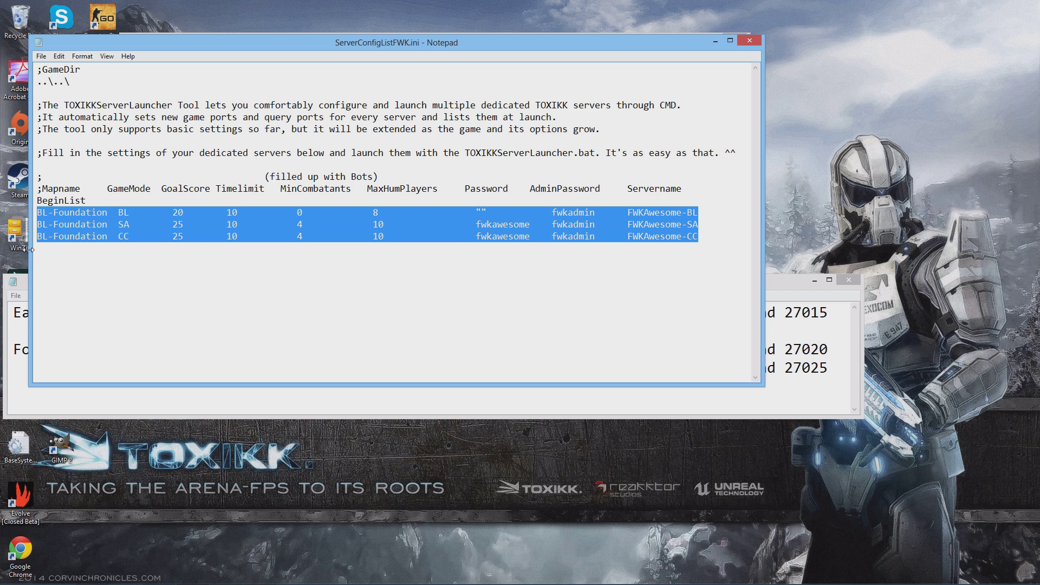
{"action": "left_click", "coordinate": [65, 253]}
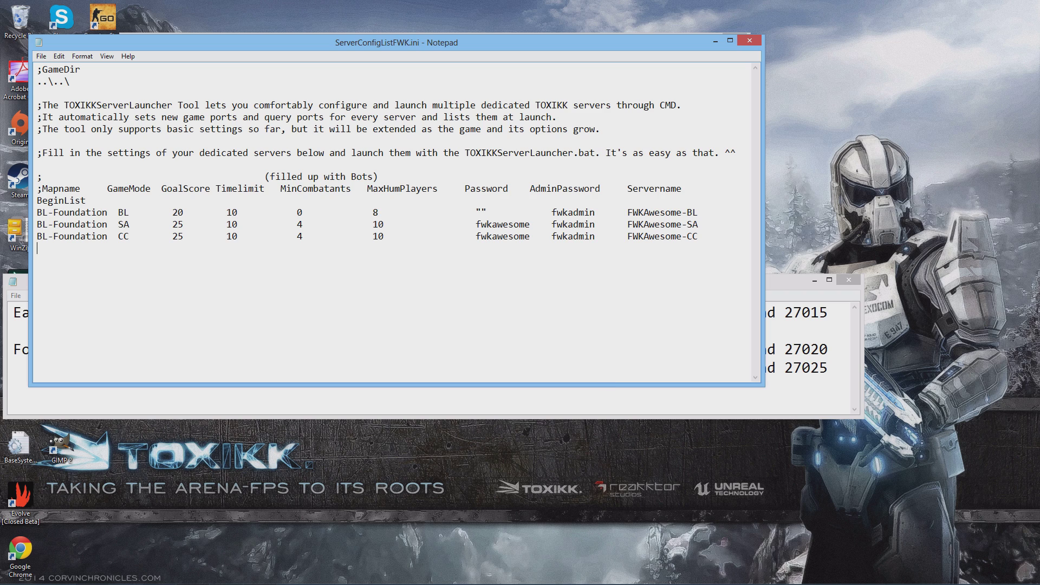
{"action": "left_click_drag", "start_coordinate": [609, 385], "coordinate": [609, 269]}
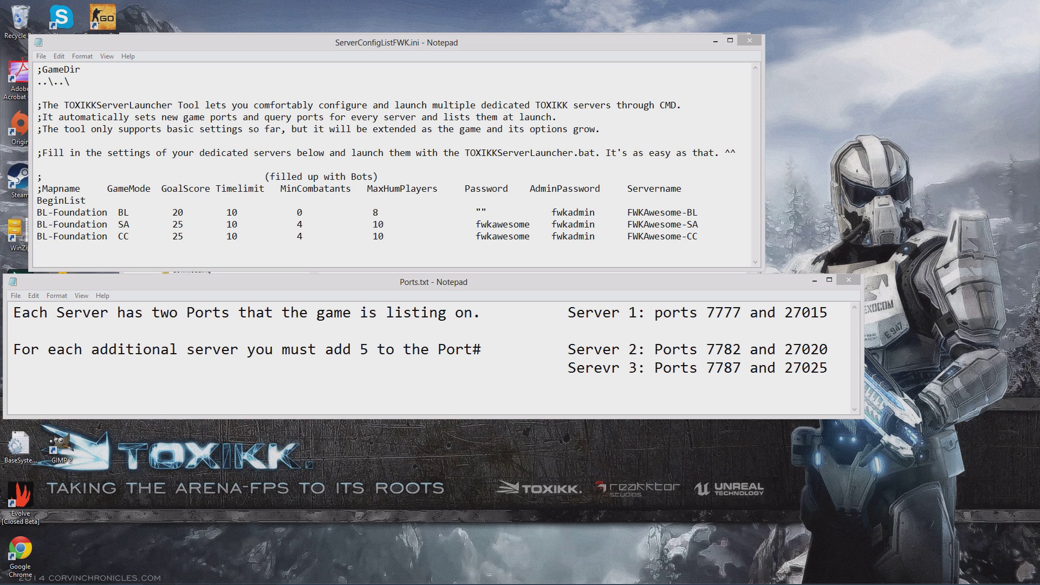
{"action": "left_click_drag", "start_coordinate": [1039, 12], "coordinate": [778, 11]}
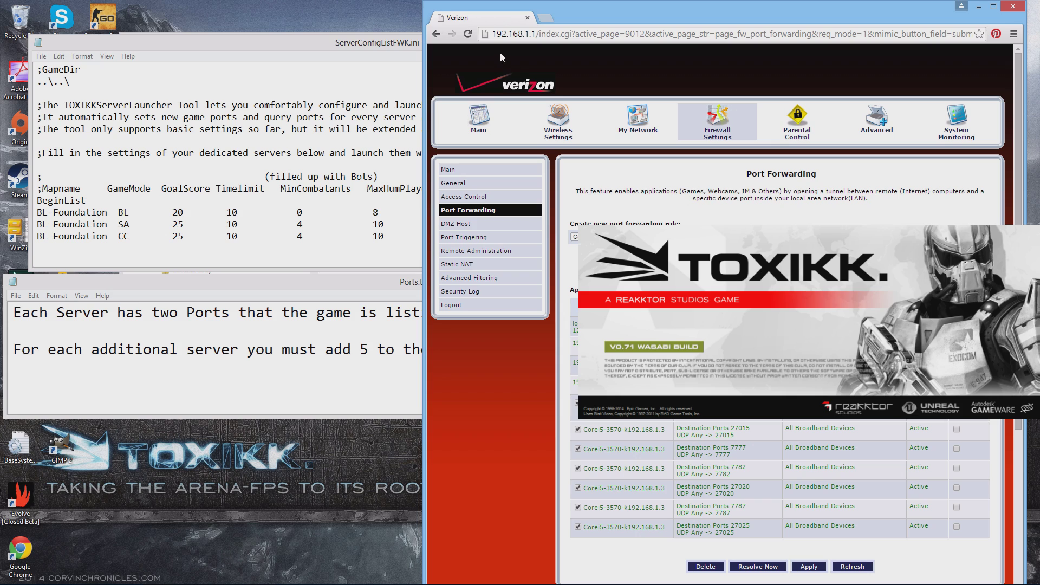
Enter the router's Firewall Settings, accept the warning, and reach Port Forwarding.
{"action": "left_click", "coordinate": [722, 142]}
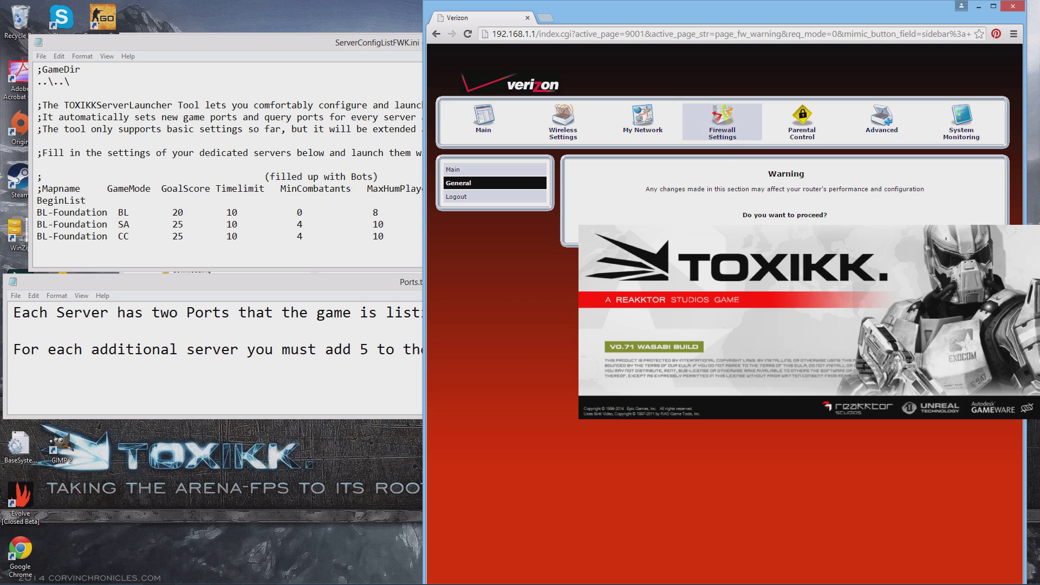
{"action": "left_click", "coordinate": [769, 234]}
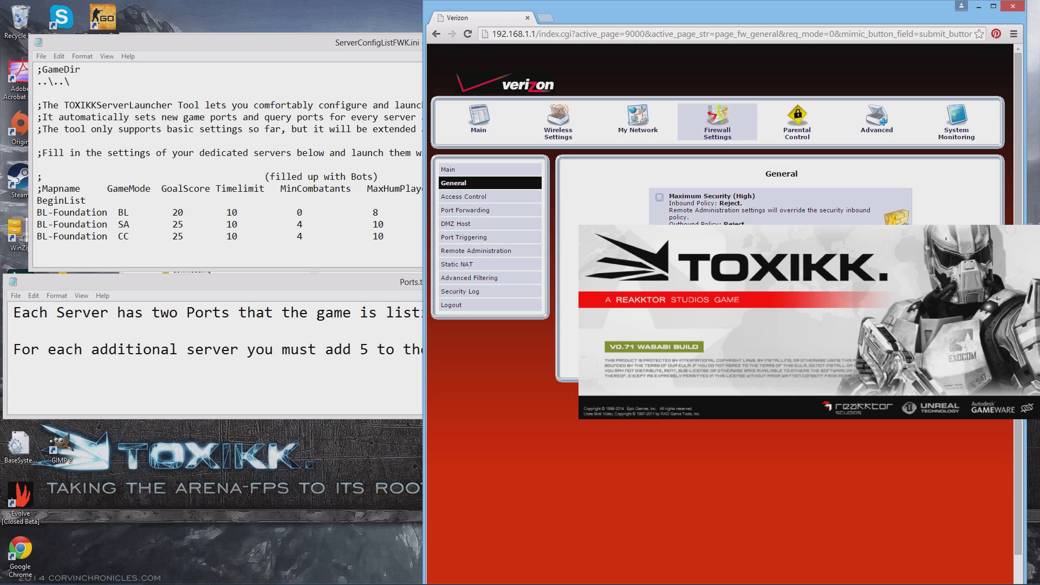
{"action": "left_click", "coordinate": [484, 214]}
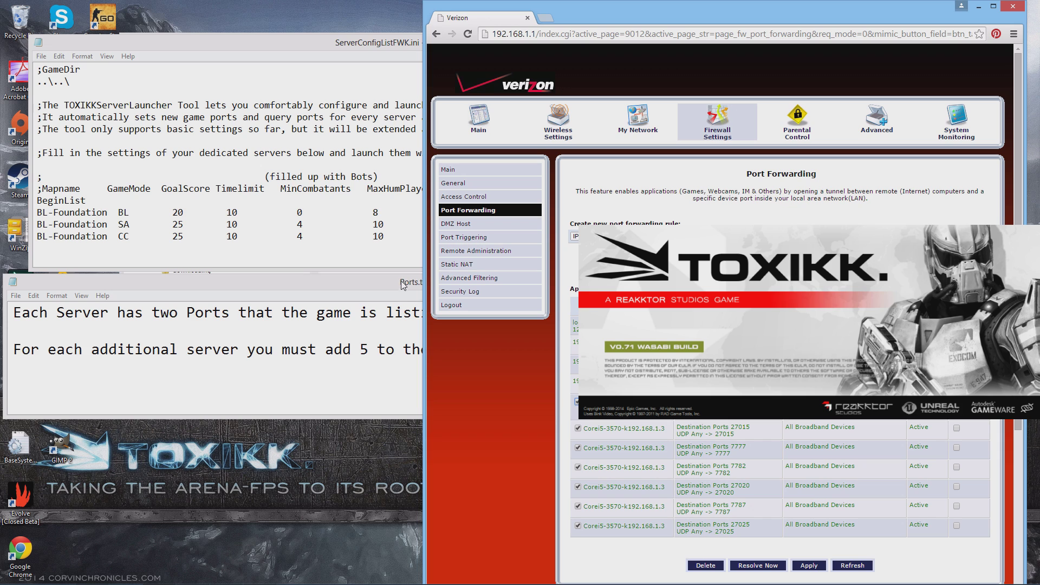
Dock Ports.txt at bottom left and apply UDP rules for 7777, 7782, 7787, 27015, 27020, 27025.
{"action": "left_click_drag", "start_coordinate": [271, 434], "coordinate": [0, 428]}
{"action": "left_click", "coordinate": [485, 7]}
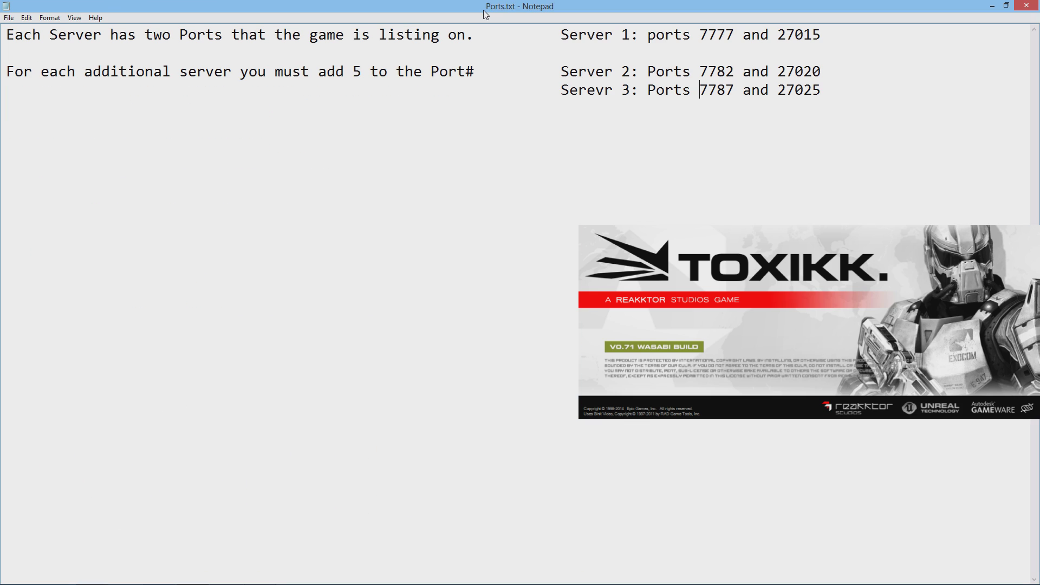
{"action": "left_click", "coordinate": [1007, 8]}
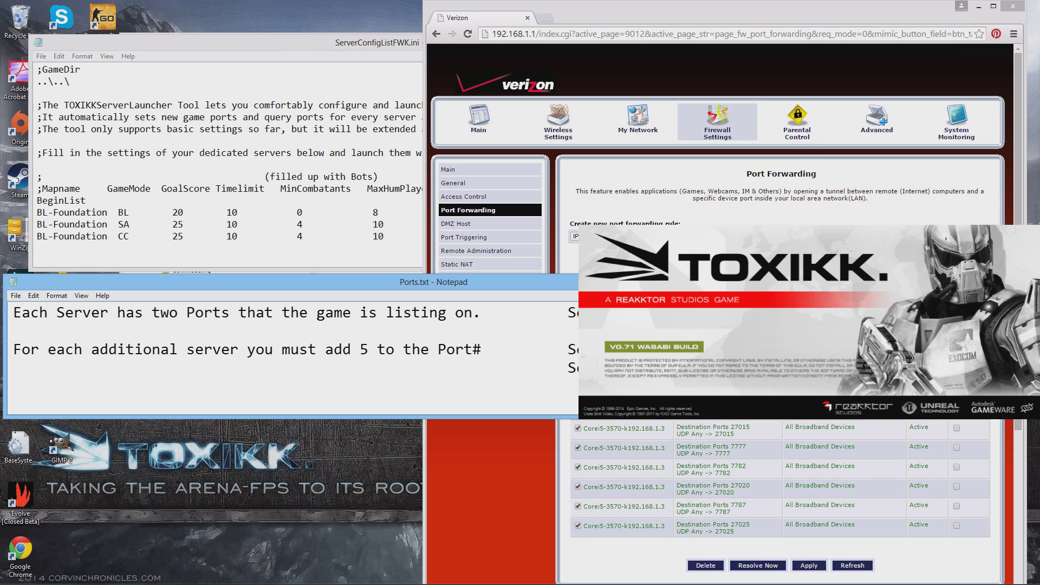
{"action": "left_click_drag", "start_coordinate": [488, 281], "coordinate": [46, 442]}
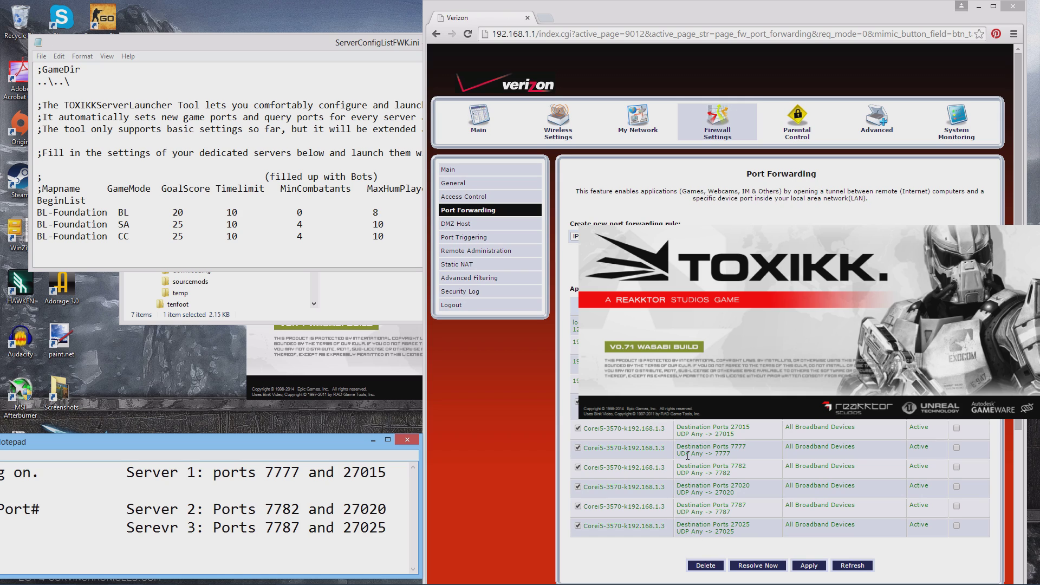
{"action": "left_click", "coordinate": [809, 565]}
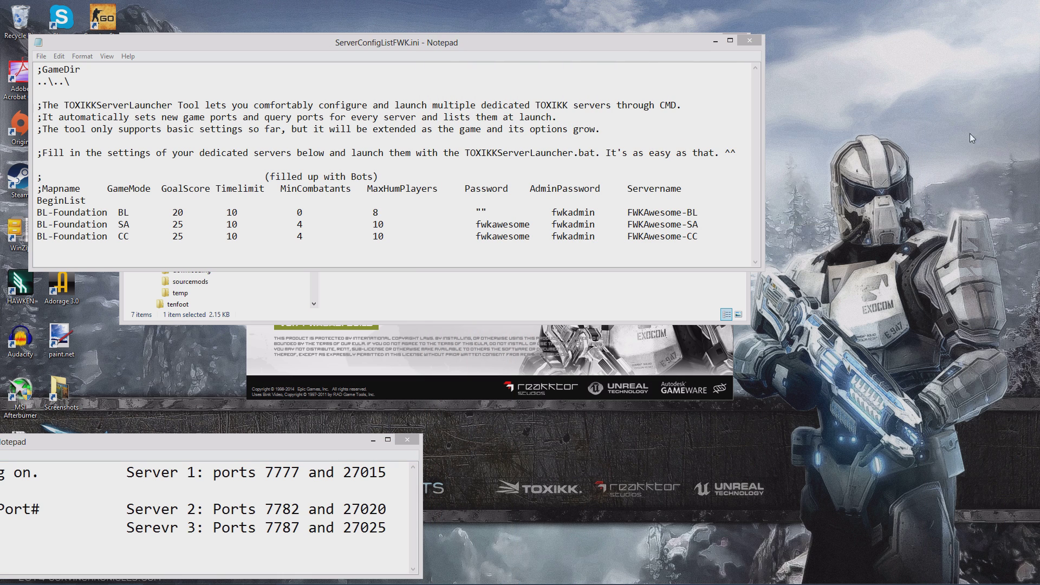
Copy all of ServerConfigListFWK.ini's text and return to the TOXIKKServerLauncher folder.
{"action": "left_click_drag", "start_coordinate": [329, 445], "coordinate": [820, 409]}
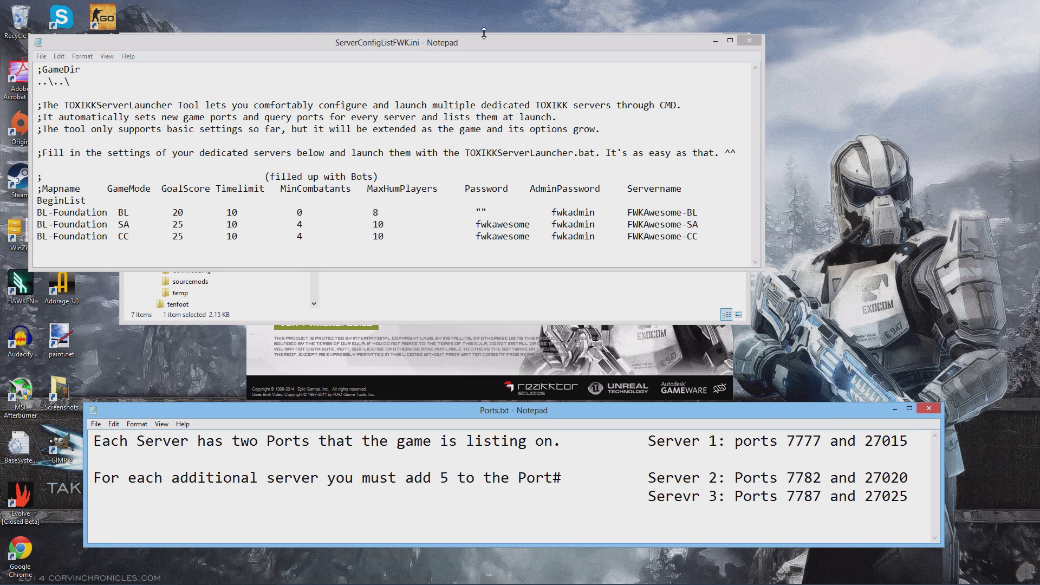
{"action": "left_click_drag", "start_coordinate": [542, 42], "coordinate": [636, 271]}
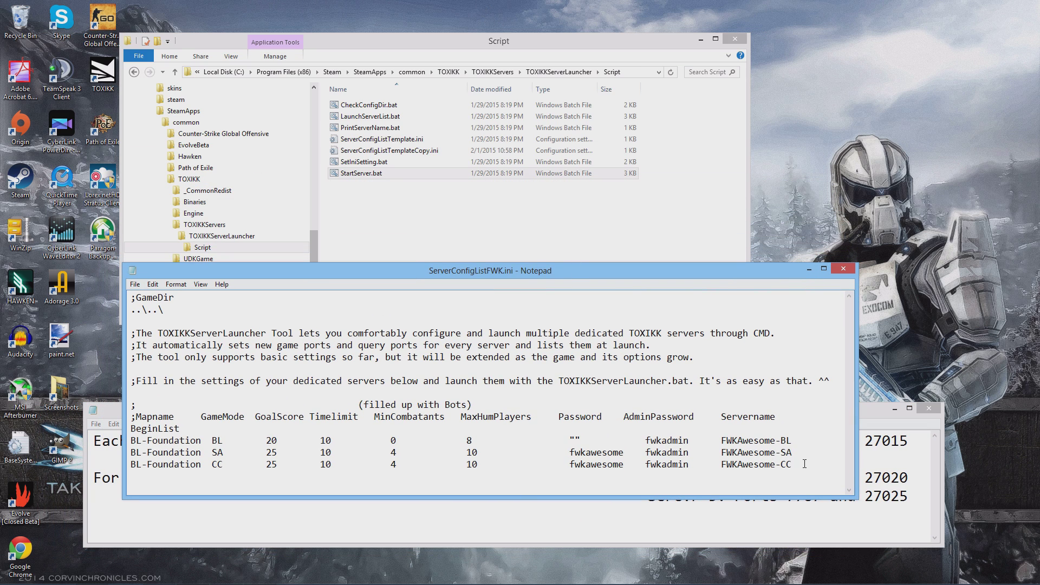
{"action": "left_click_drag", "start_coordinate": [804, 464], "coordinate": [92, 295]}
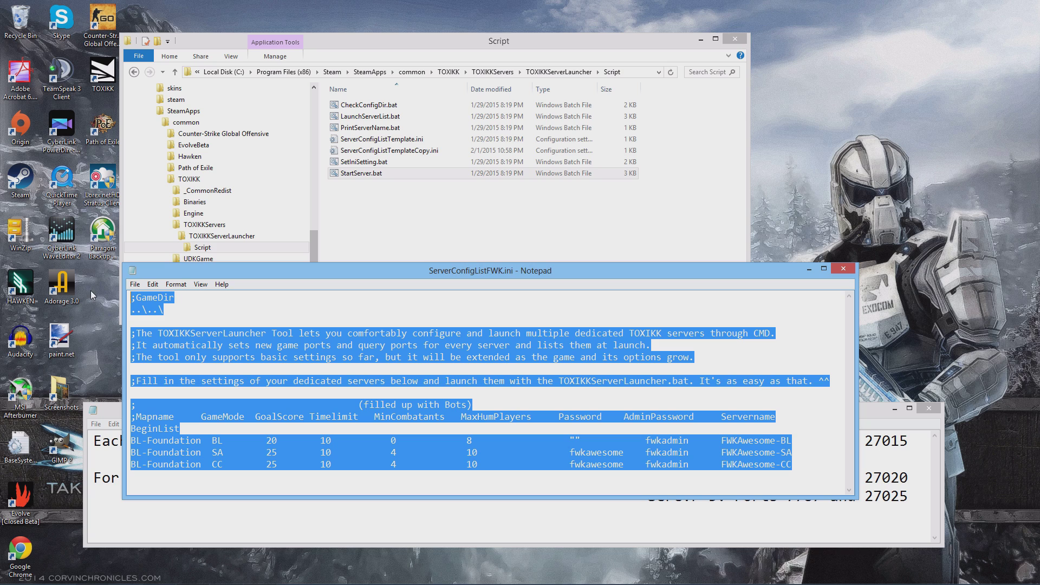
{"action": "right_click", "coordinate": [209, 345]}
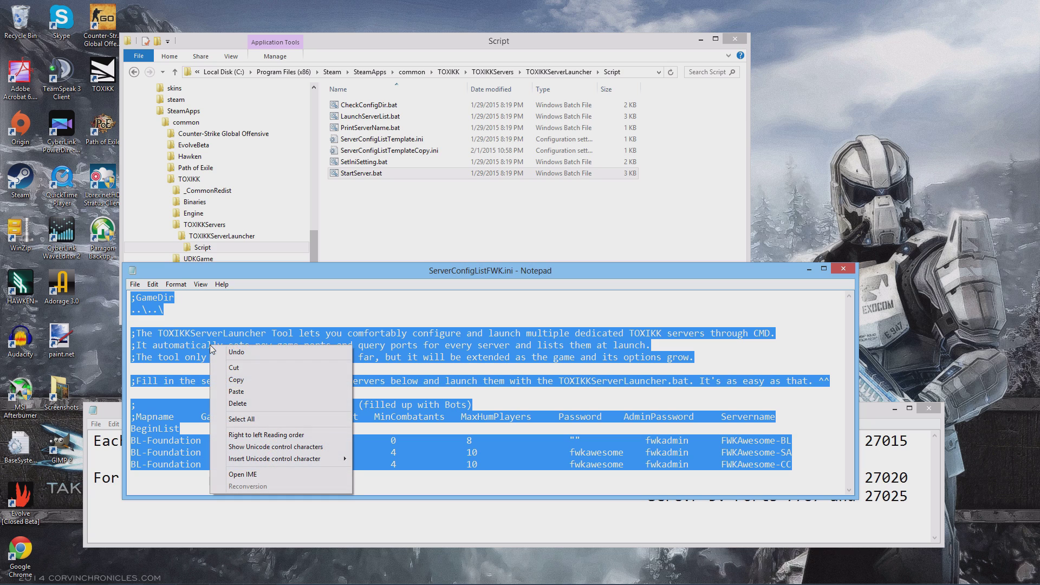
{"action": "left_click", "coordinate": [263, 379]}
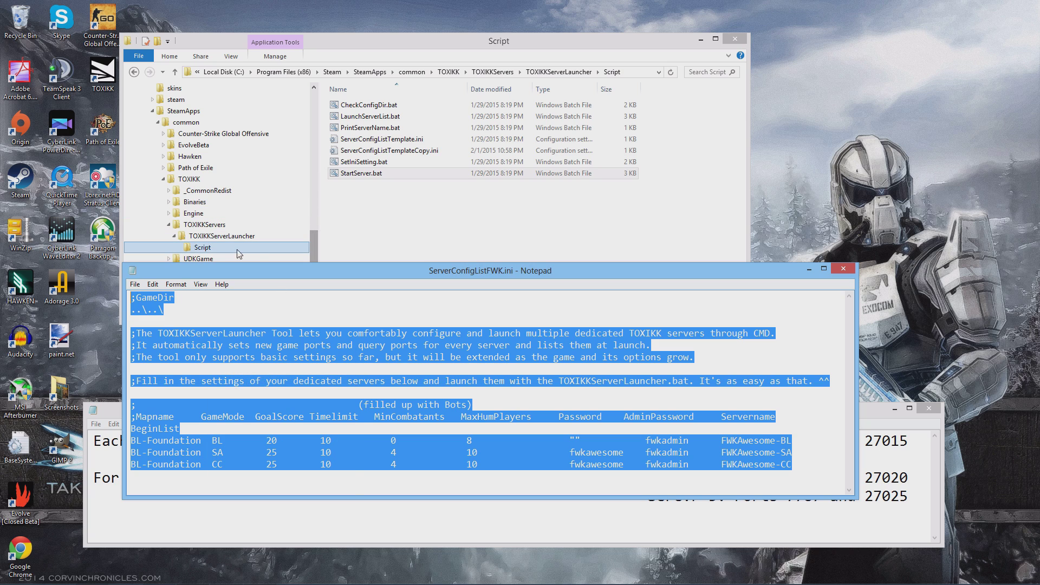
{"action": "left_click", "coordinate": [220, 237]}
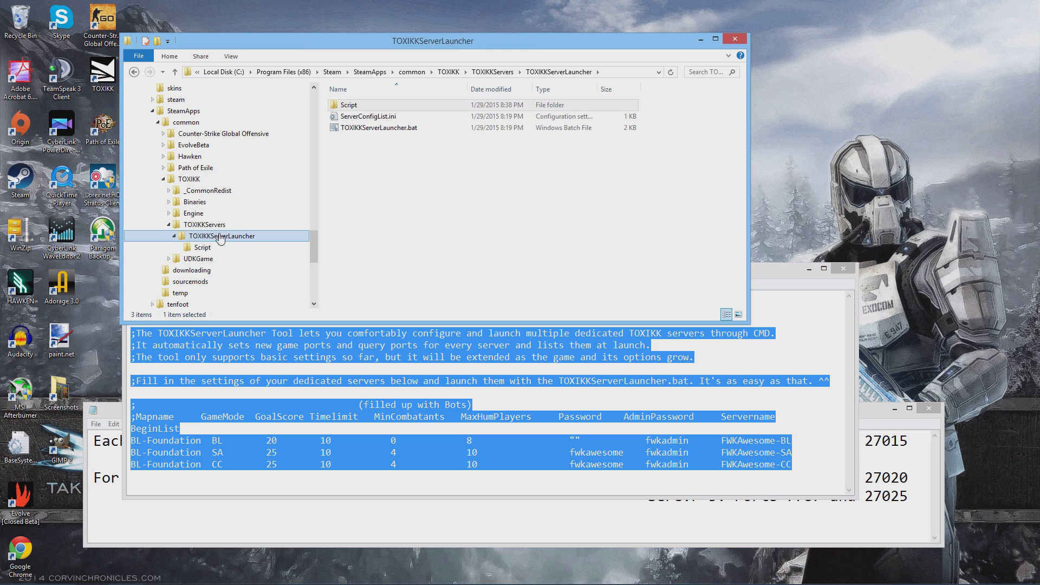
Replace ServerConfigList.ini's contents with the copied FWK config, save it and close.
{"action": "right_click", "coordinate": [364, 116]}
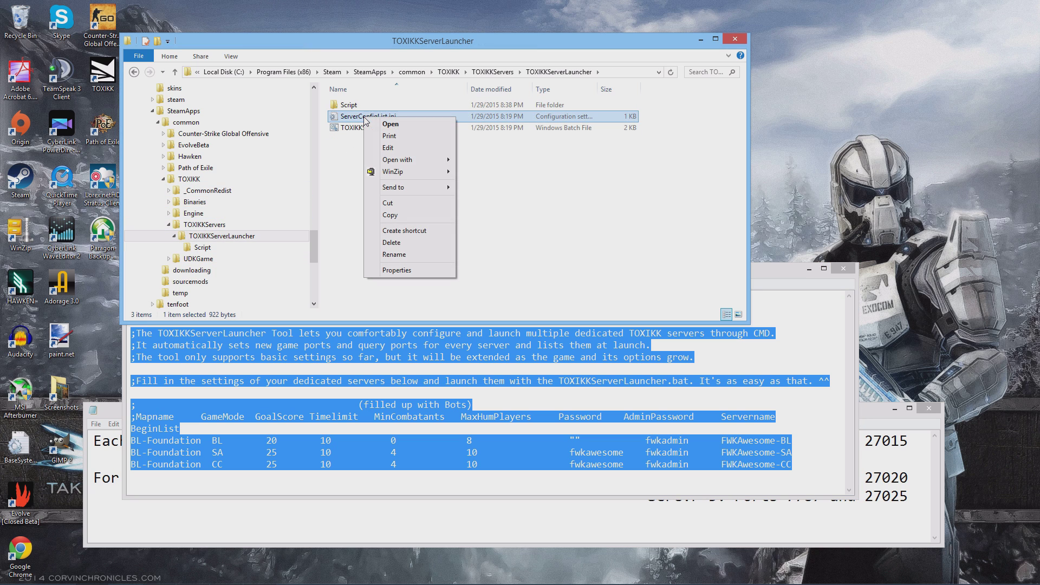
{"action": "left_click", "coordinate": [401, 147]}
{"action": "left_click_drag", "start_coordinate": [558, 190], "coordinate": [352, 59]}
{"action": "left_click_drag", "start_coordinate": [725, 228], "coordinate": [101, 86]}
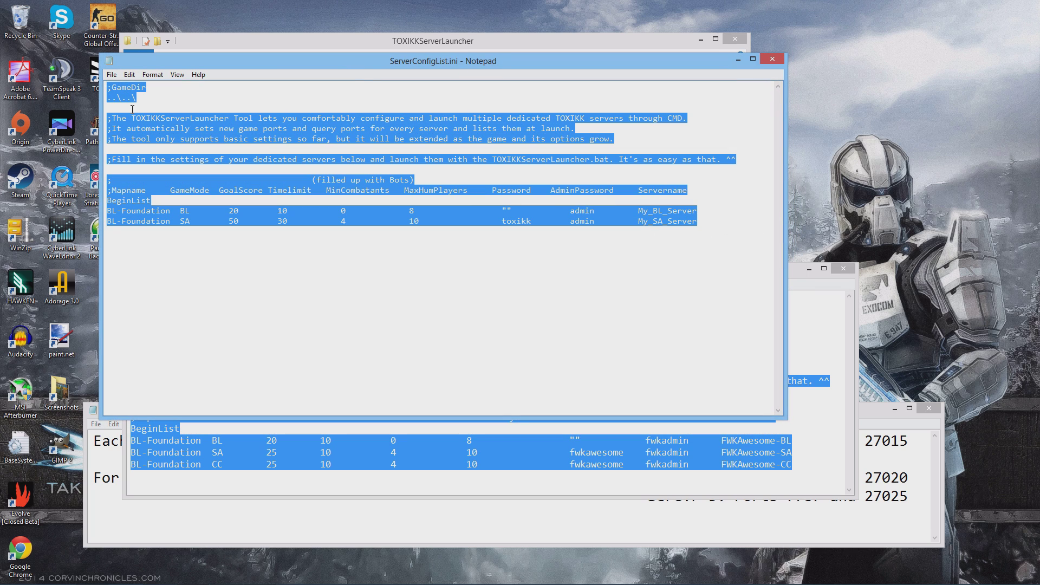
{"action": "right_click", "coordinate": [151, 128]}
{"action": "left_click", "coordinate": [205, 176]}
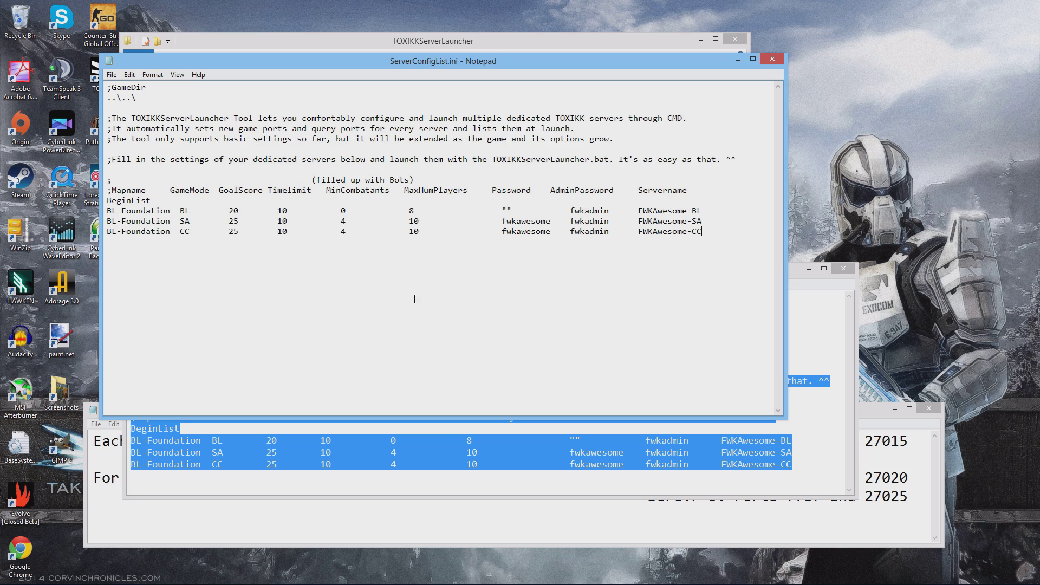
{"action": "left_click", "coordinate": [111, 75]}
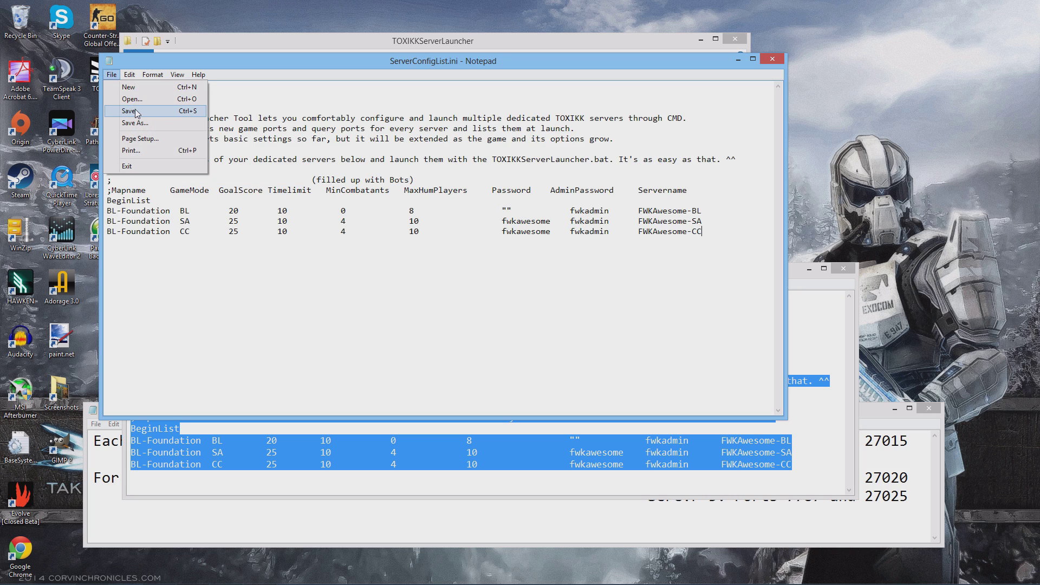
{"action": "left_click", "coordinate": [137, 110]}
{"action": "left_click", "coordinate": [771, 59]}
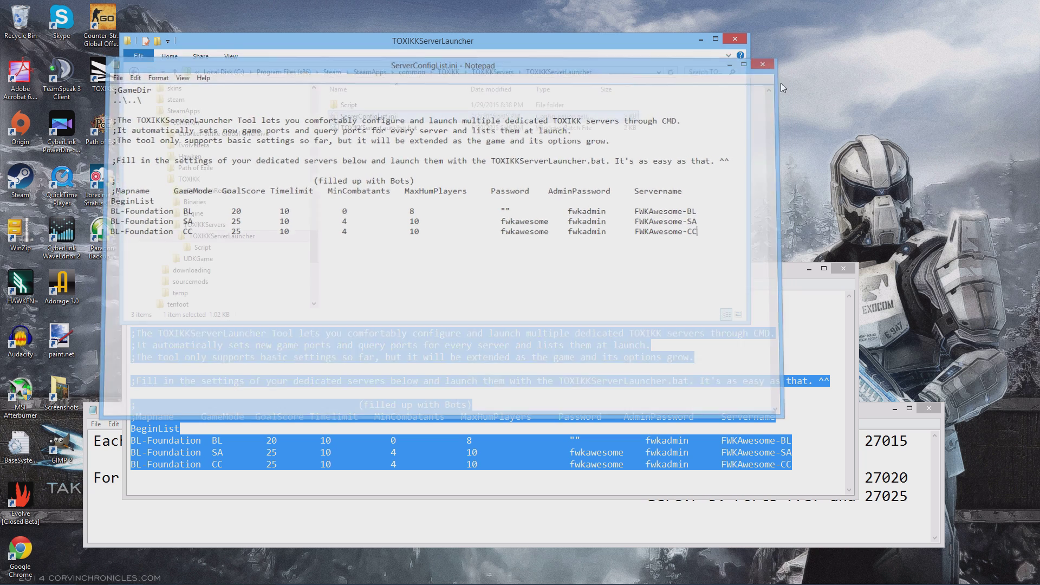
Close ServerConfigListFWK.ini and Ports.txt, saving changes to both.
{"action": "left_click", "coordinate": [842, 268]}
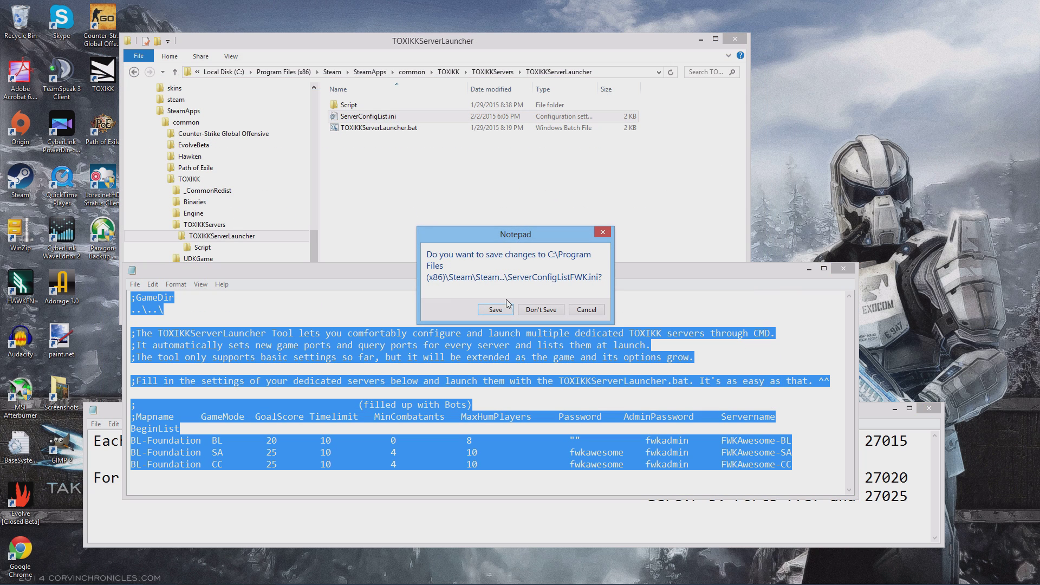
{"action": "left_click", "coordinate": [503, 313]}
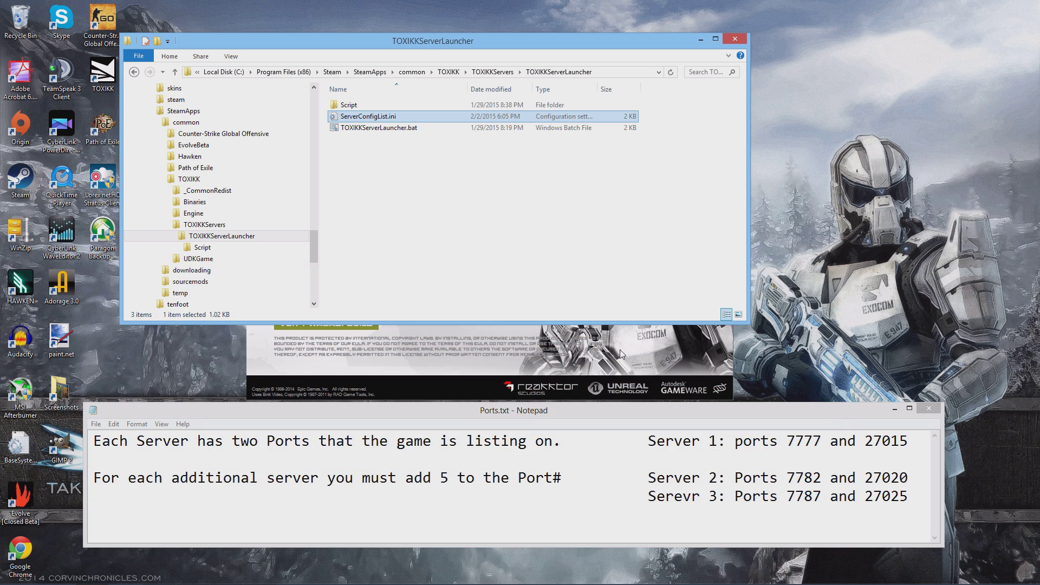
{"action": "left_click", "coordinate": [928, 408]}
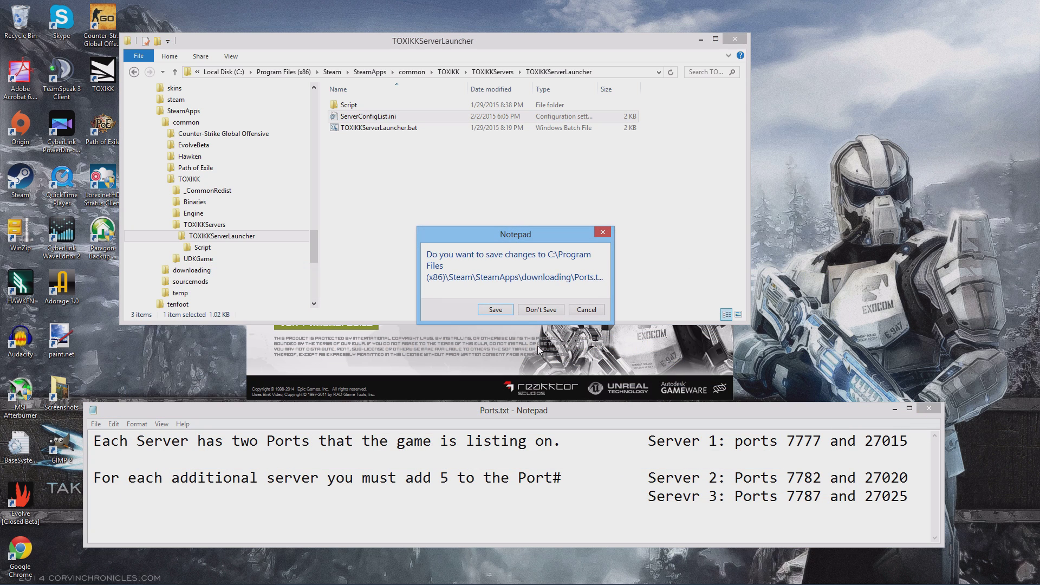
{"action": "left_click", "coordinate": [495, 309]}
Reopen ServerConfigList.ini, enlarge it to check the three FWKAwesome server rows, then close it.
{"action": "right_click", "coordinate": [363, 117]}
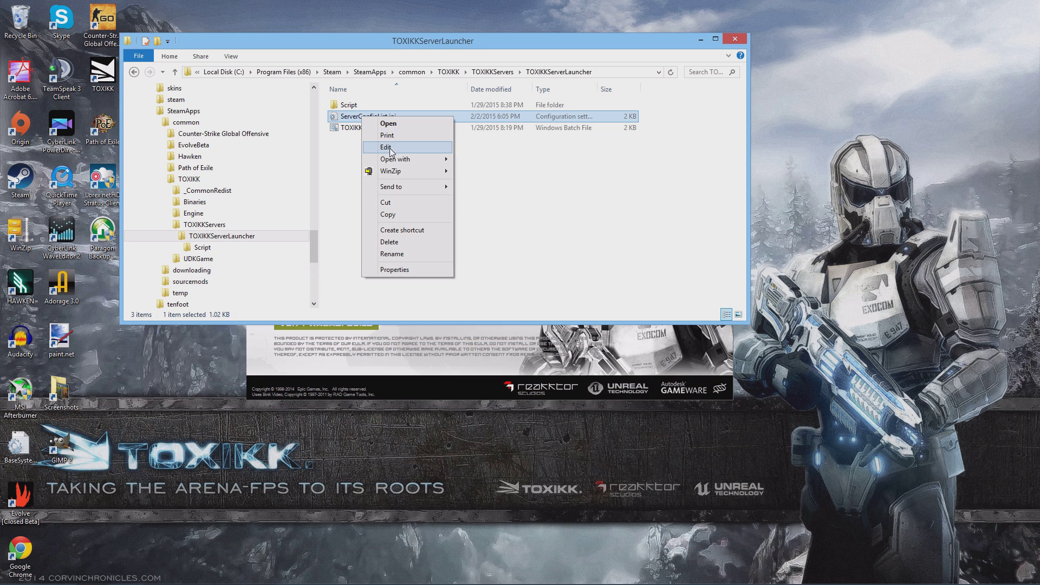
{"action": "left_click", "coordinate": [391, 147]}
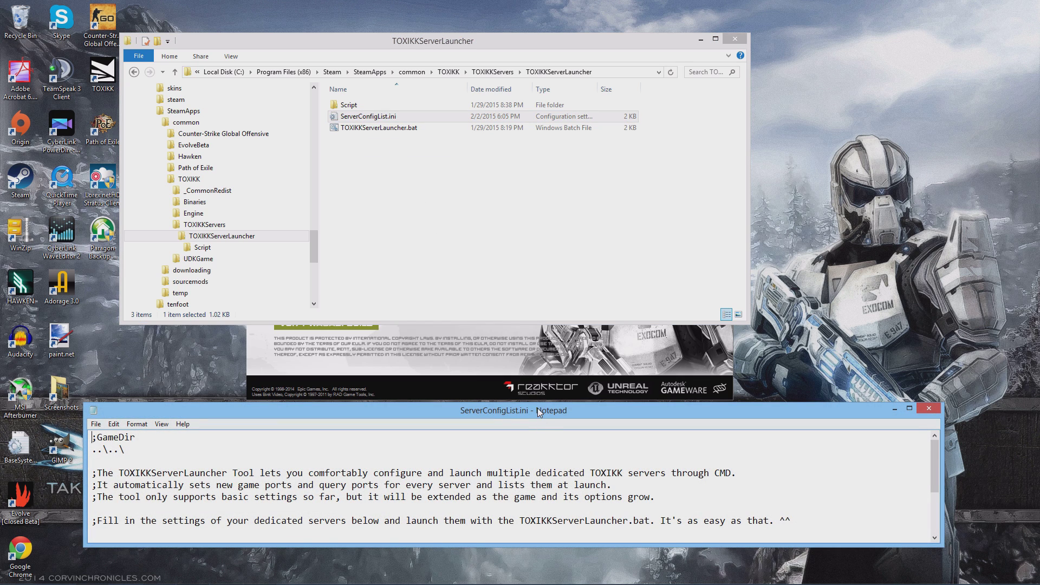
{"action": "left_click_drag", "start_coordinate": [509, 400], "coordinate": [447, 160]}
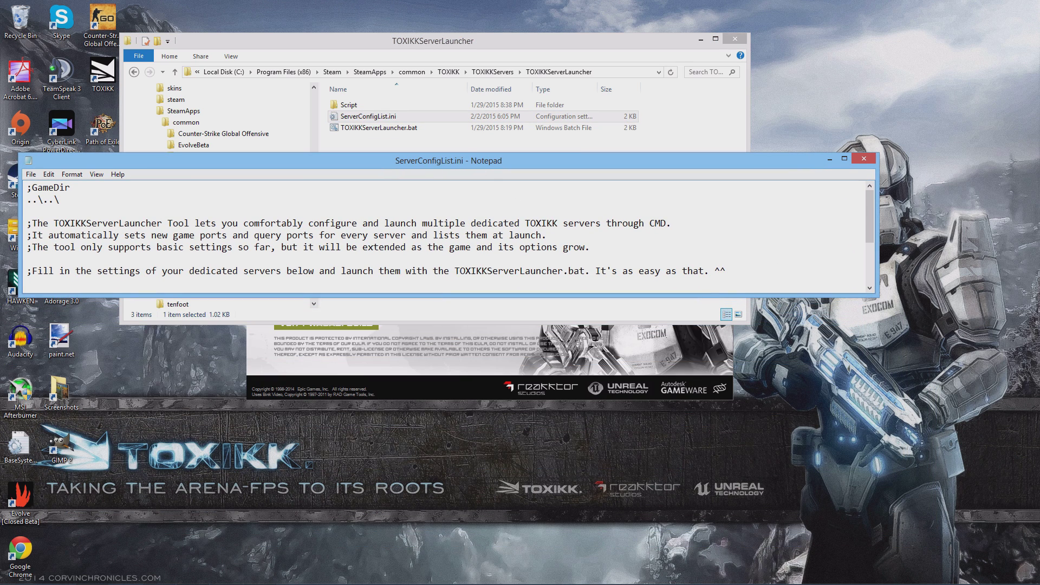
{"action": "left_click_drag", "start_coordinate": [873, 297], "coordinate": [873, 439]}
{"action": "left_click_drag", "start_coordinate": [712, 439], "coordinate": [712, 456]}
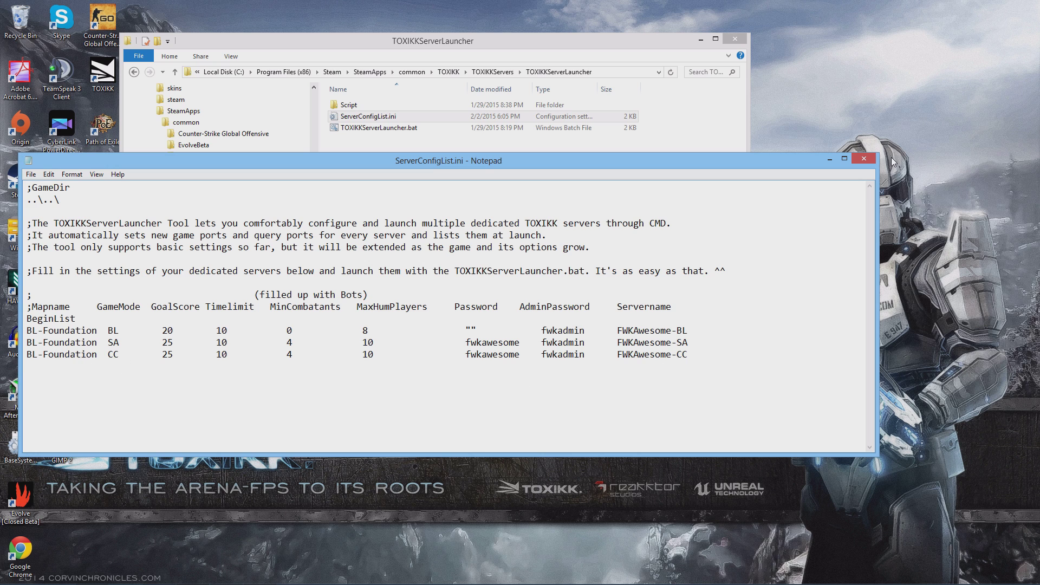
{"action": "left_click", "coordinate": [873, 160]}
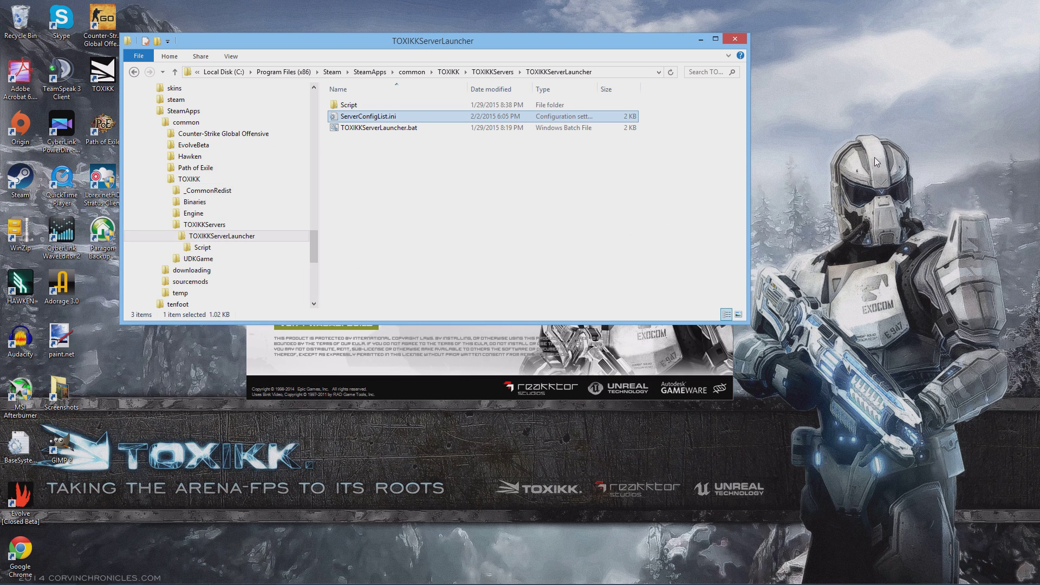
Run TOXIKKServerLauncher.bat and leave the ID empty to launch every server in the list.
{"action": "double_click", "coordinate": [364, 132]}
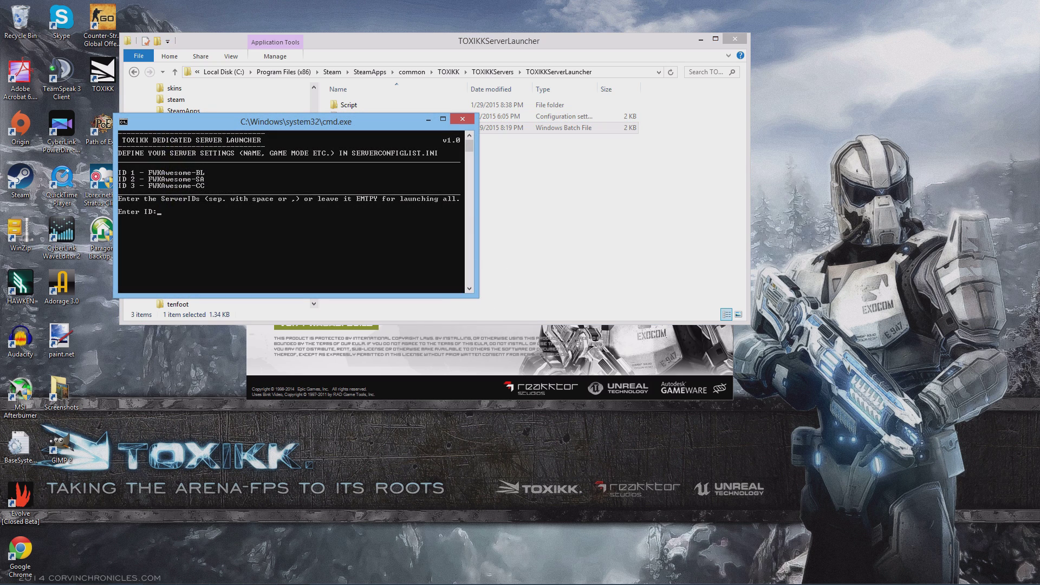
{"action": "left_click_drag", "start_coordinate": [471, 297], "coordinate": [471, 303]}
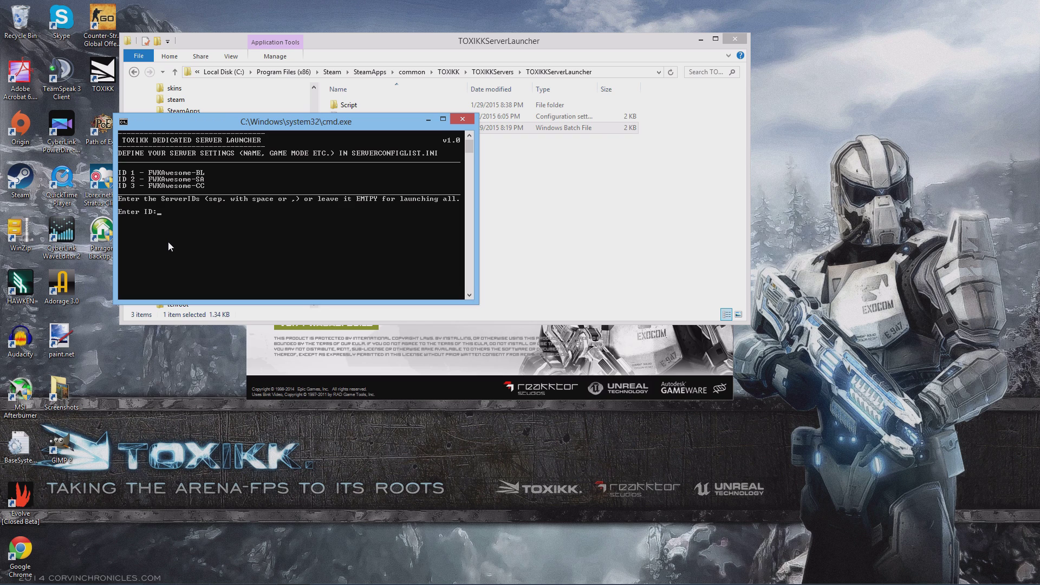
{"action": "key", "text": "Return"}
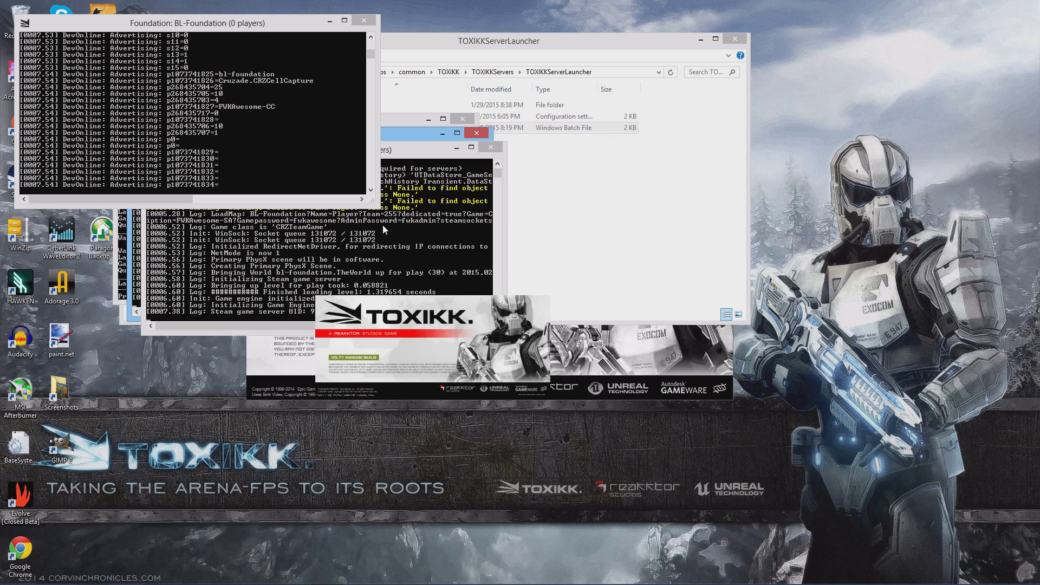
Stretch the Foundation server console taller and move it to the lower right, revealing the other consoles.
{"action": "left_click", "coordinate": [371, 204]}
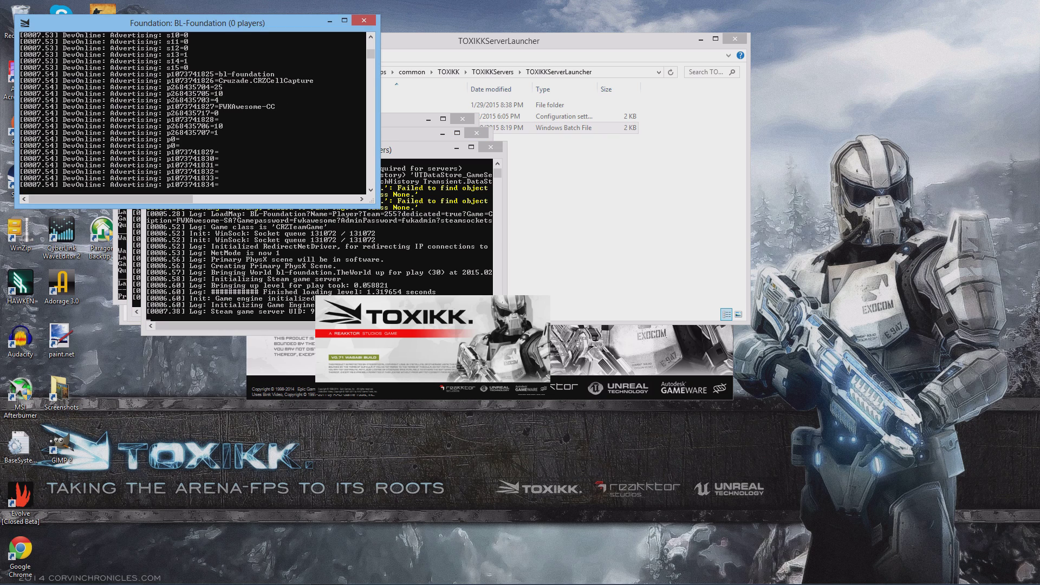
{"action": "left_click_drag", "start_coordinate": [374, 207], "coordinate": [374, 480]}
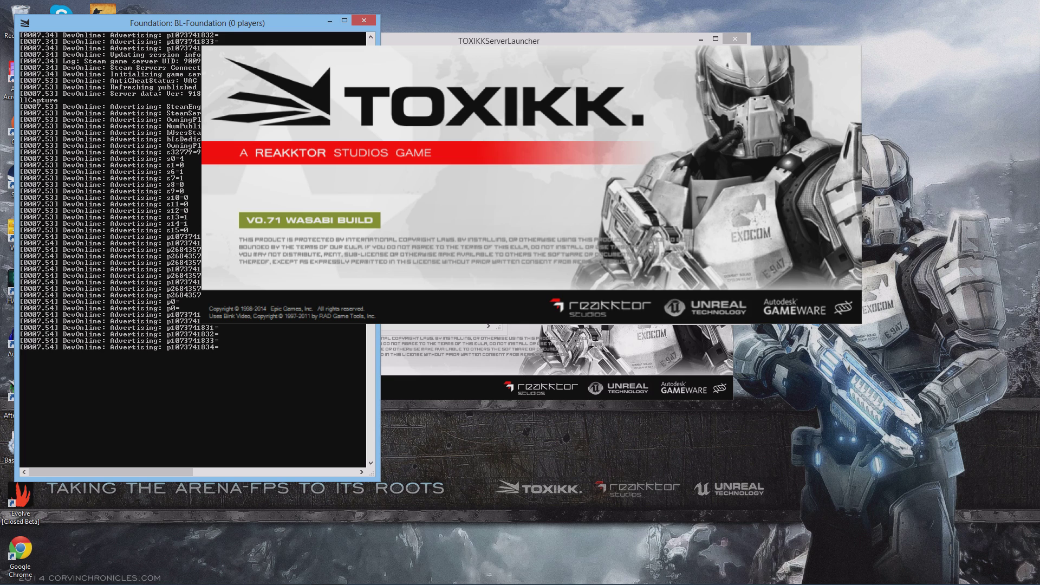
{"action": "left_click_drag", "start_coordinate": [291, 22], "coordinate": [726, 56]}
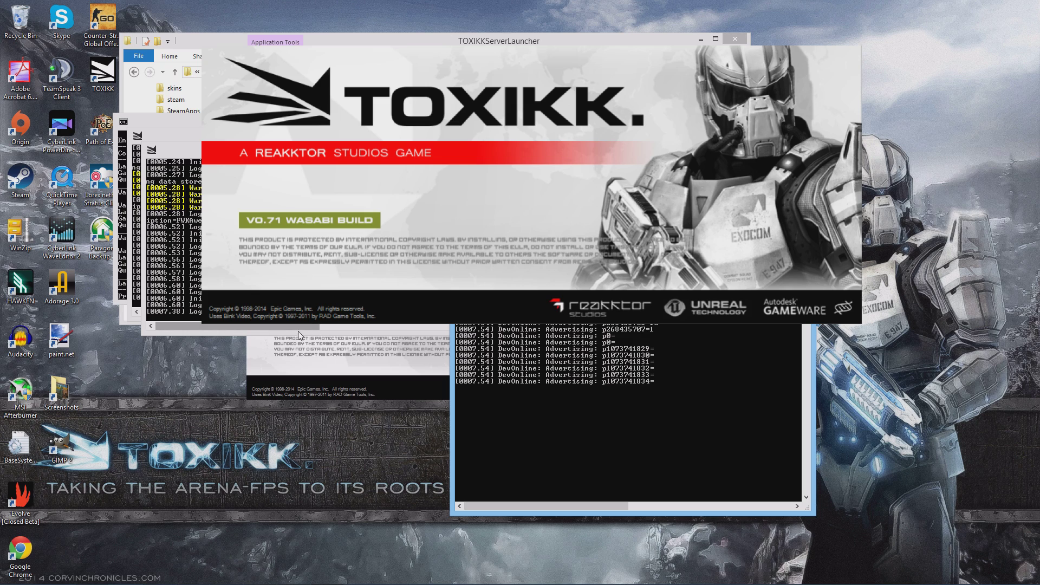
{"action": "mouse_move", "coordinate": [289, 583]}
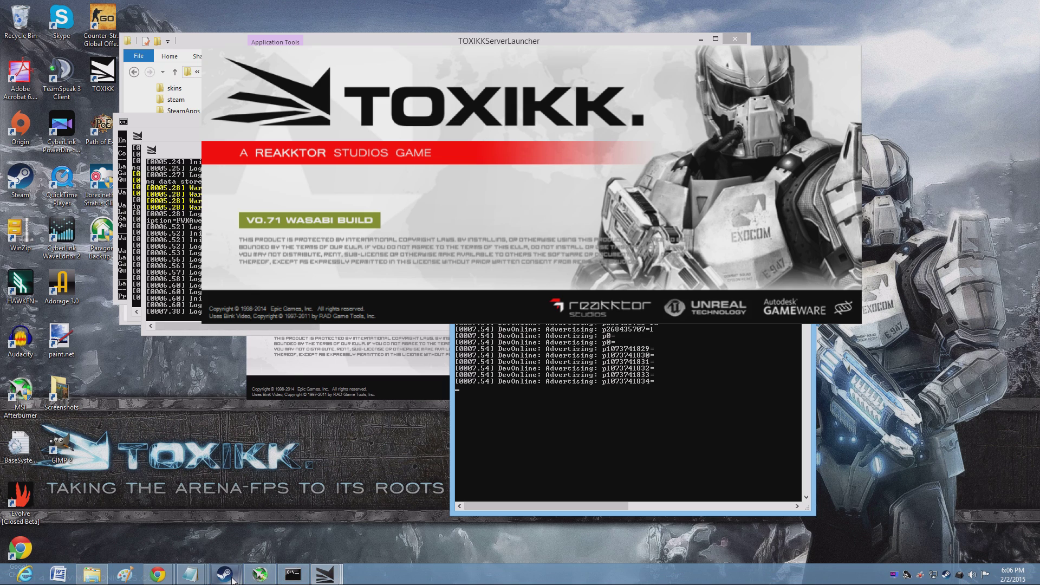
Scroll the Internet server list to the three FWKAWESOME servers and open FWKAWESOME-SA's details.
{"action": "mouse_move", "coordinate": [230, 580]}
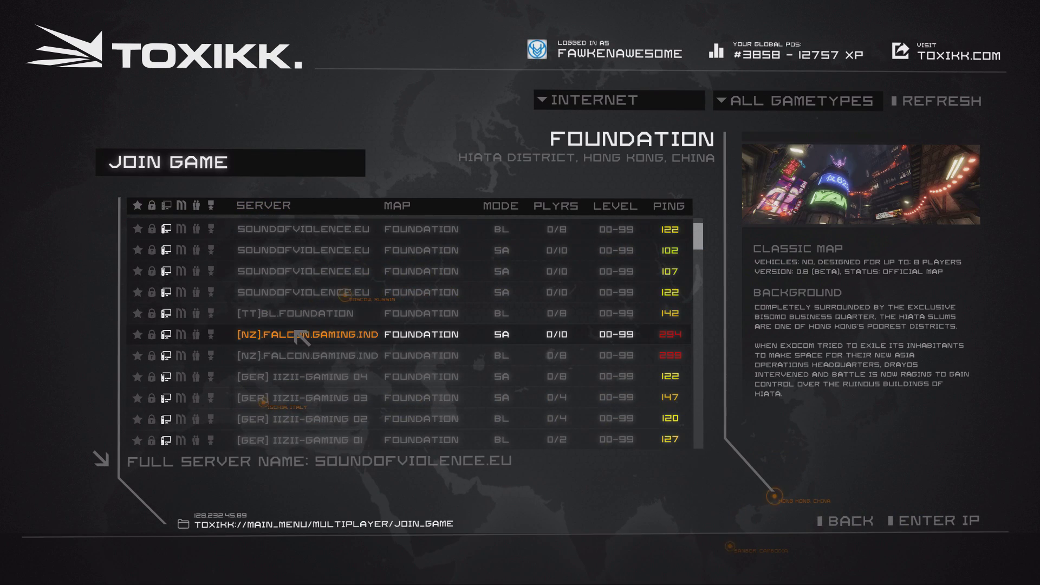
{"action": "scroll", "coordinate": [295, 331], "scroll_direction": "down", "scroll_amount": 15}
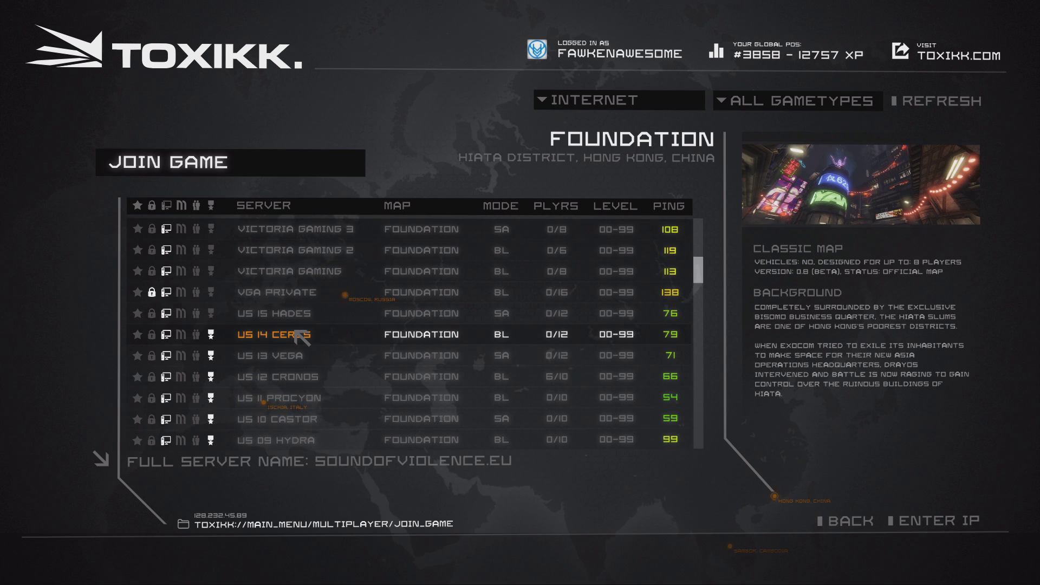
{"action": "scroll", "coordinate": [297, 333], "scroll_direction": "down", "scroll_amount": 15}
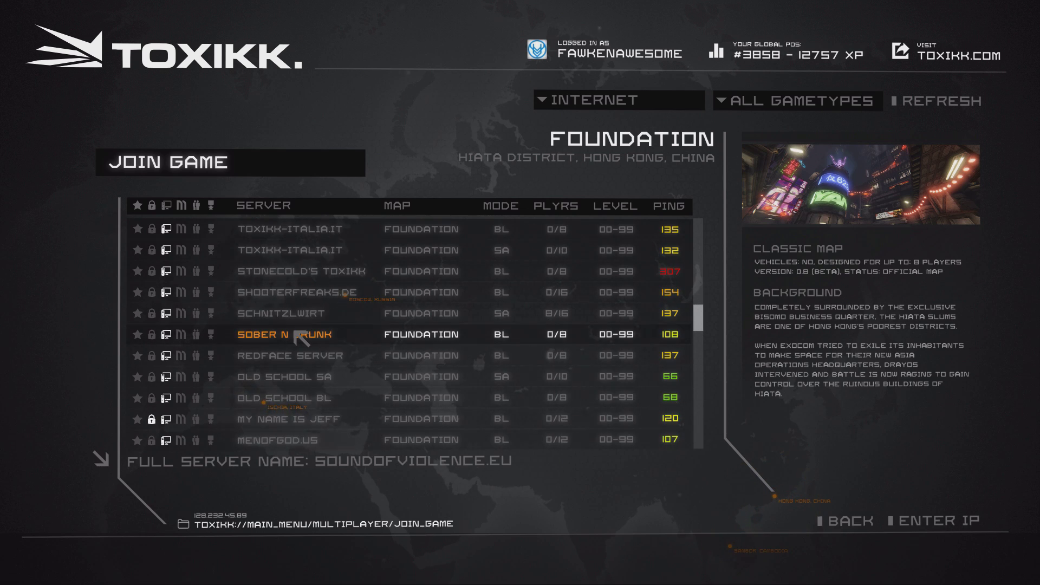
{"action": "scroll", "coordinate": [301, 338], "scroll_direction": "down", "scroll_amount": 15}
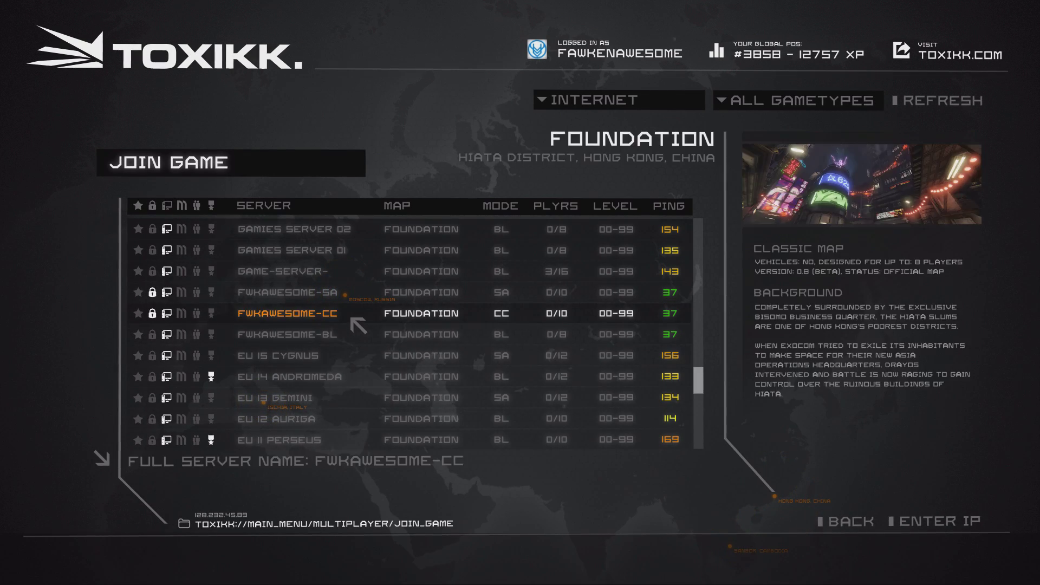
{"action": "left_click", "coordinate": [295, 295]}
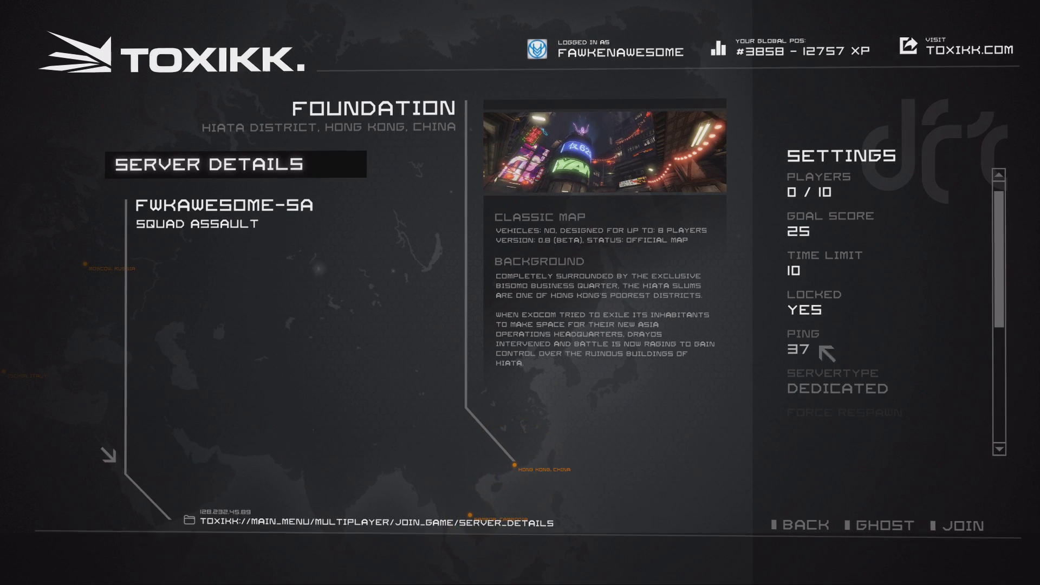
Review FWKAWESOME-BL's server details, then begin joining the locked FWKAWESOME-CC server.
{"action": "key", "text": "Escape"}
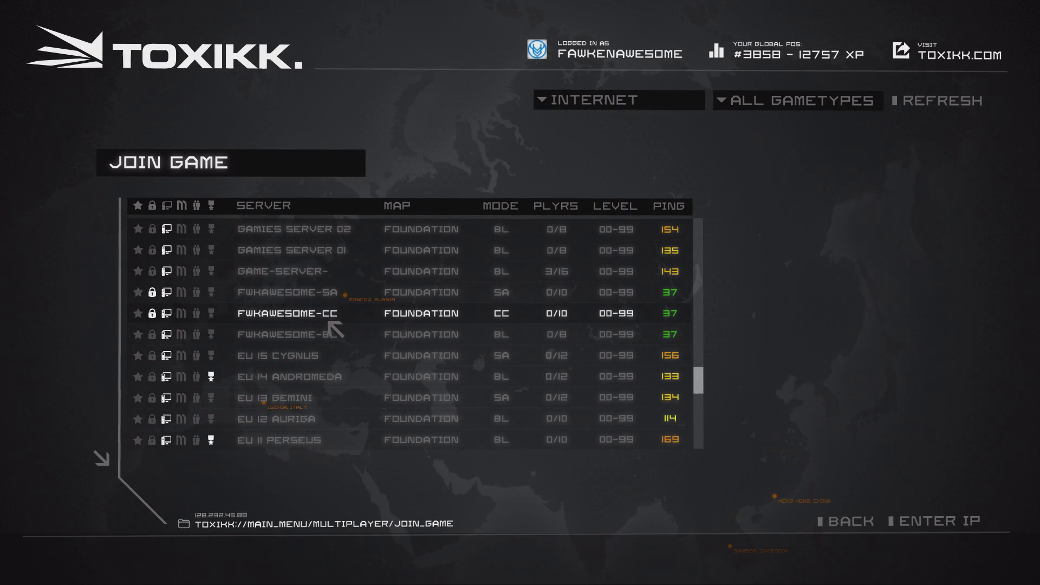
{"action": "double_click", "coordinate": [329, 332]}
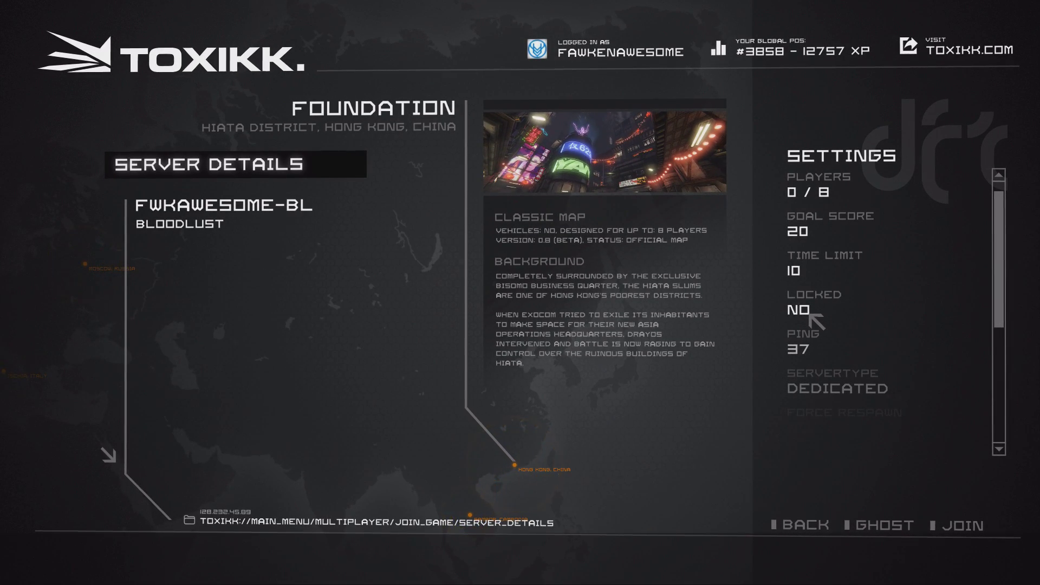
{"action": "left_click", "coordinate": [814, 525]}
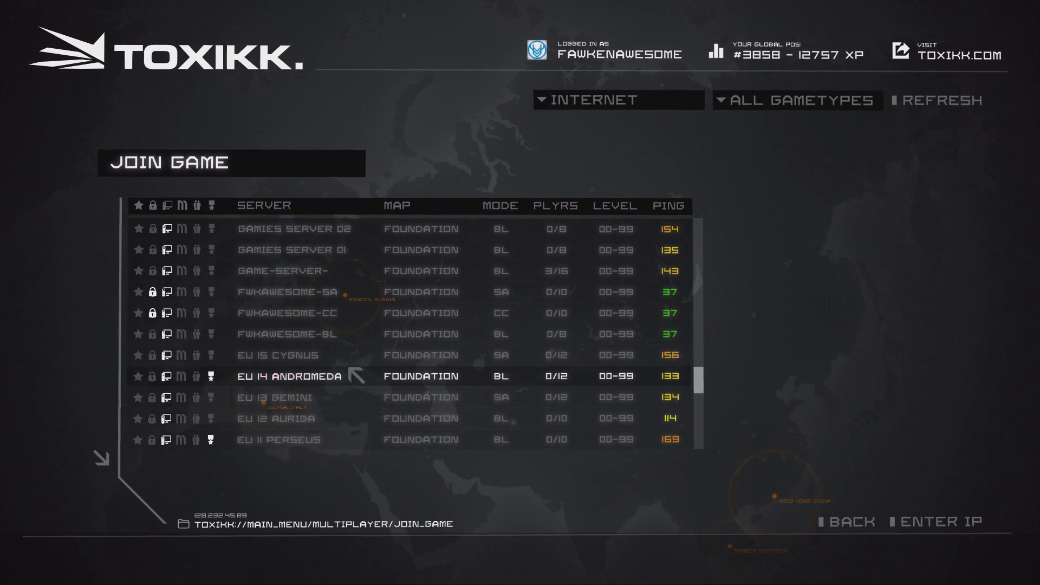
{"action": "left_click", "coordinate": [277, 313]}
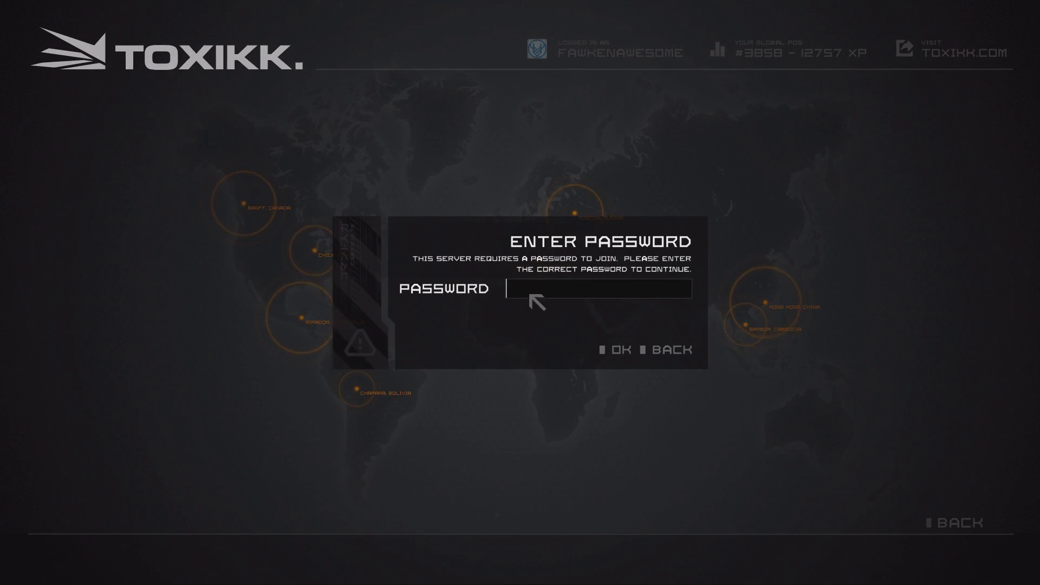
Enter the server password to join FWKAWESOME-CC's Cell Capture match on Foundation.
{"action": "type", "text": "Fwka"}
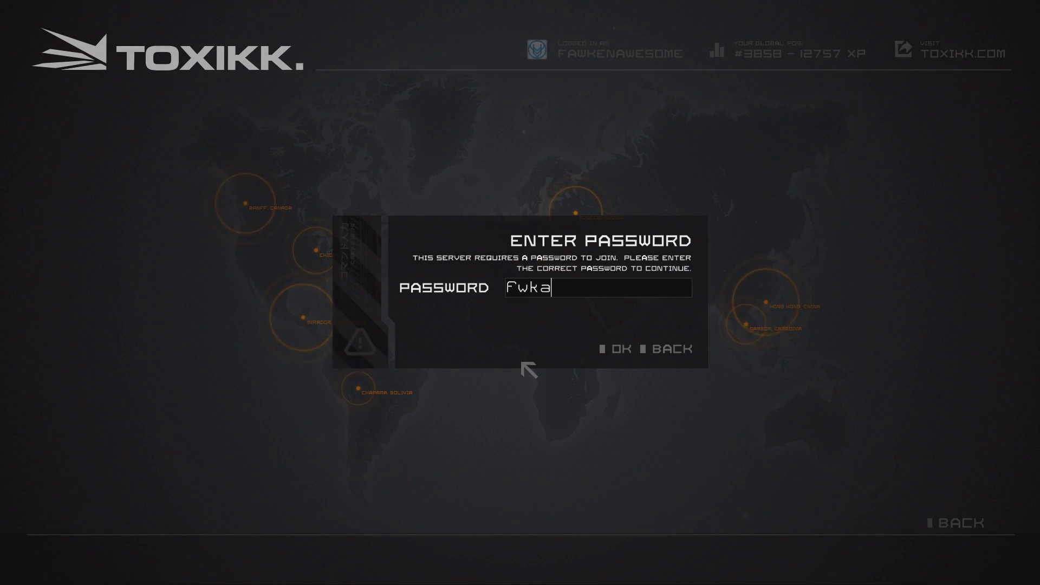
{"action": "type", "text": "wesome"}
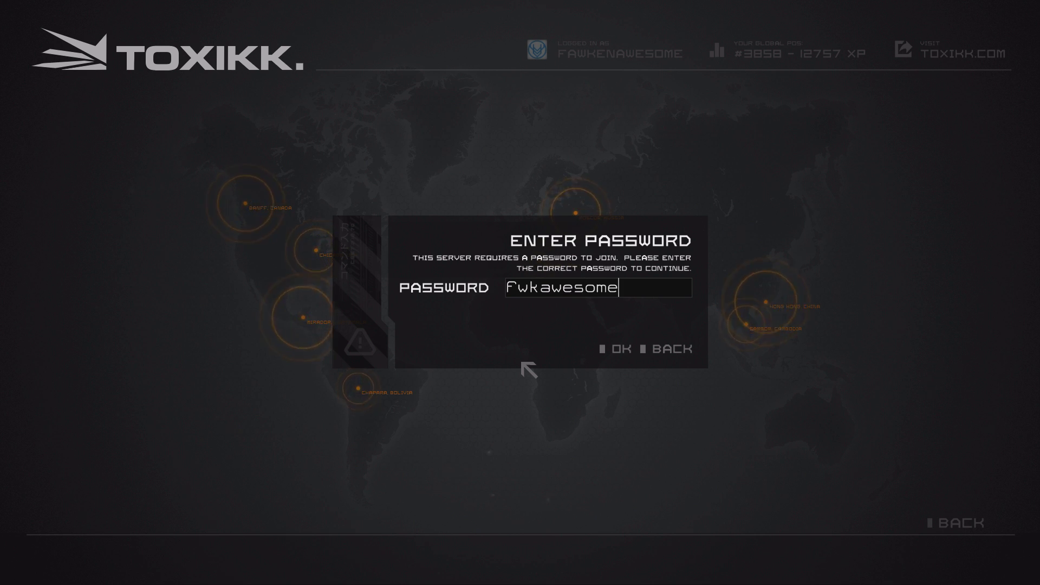
{"action": "left_click", "coordinate": [613, 357]}
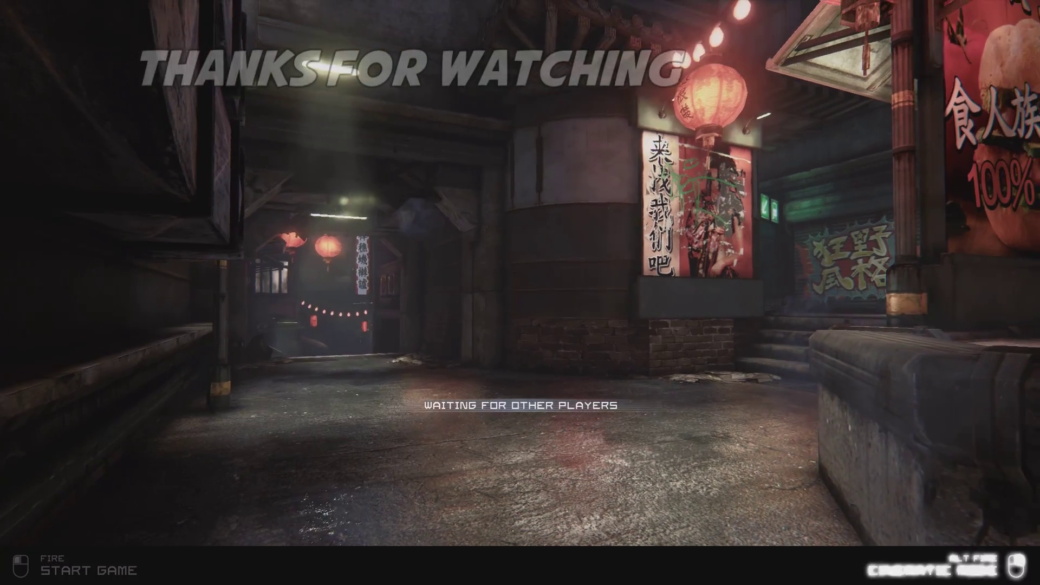
Fire to start the Cell Capture match countdown on Foundation.
{"action": "left_click", "coordinate": [520, 292]}
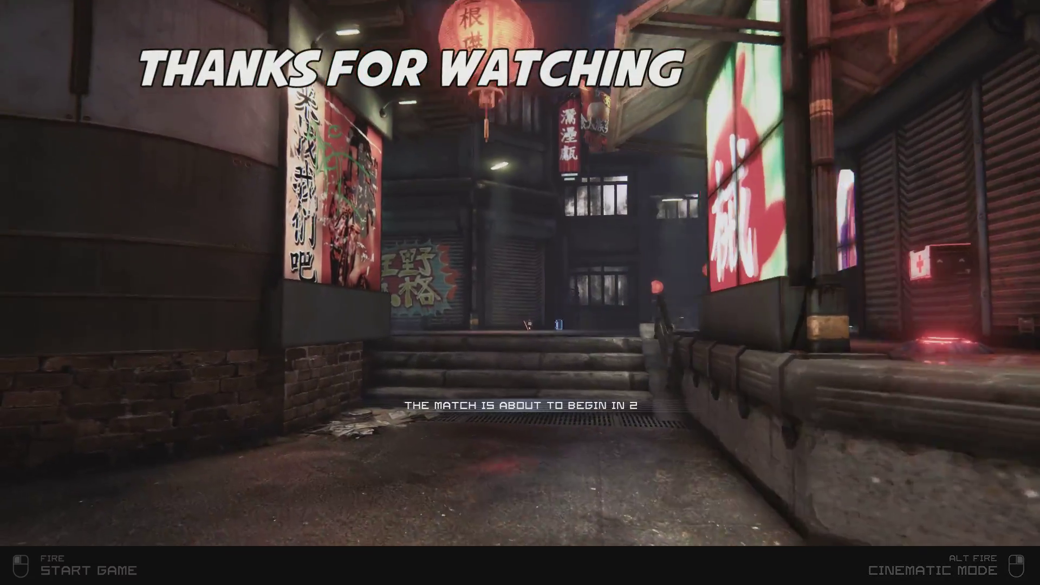